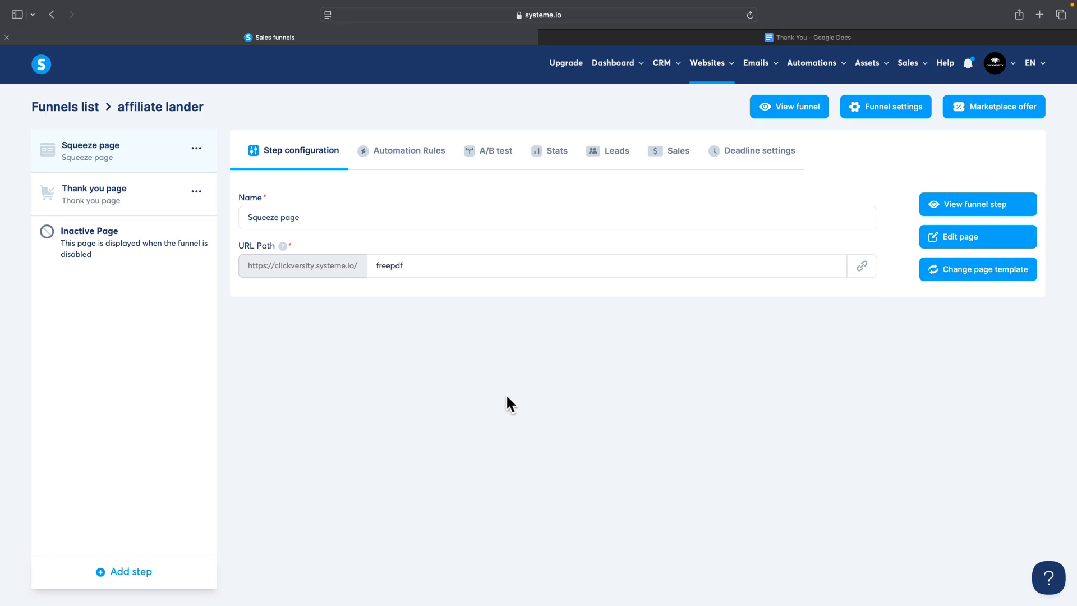
# Step: Remove the existing Thank you page step from the affiliate lander funnel
pyautogui.click(196, 191)
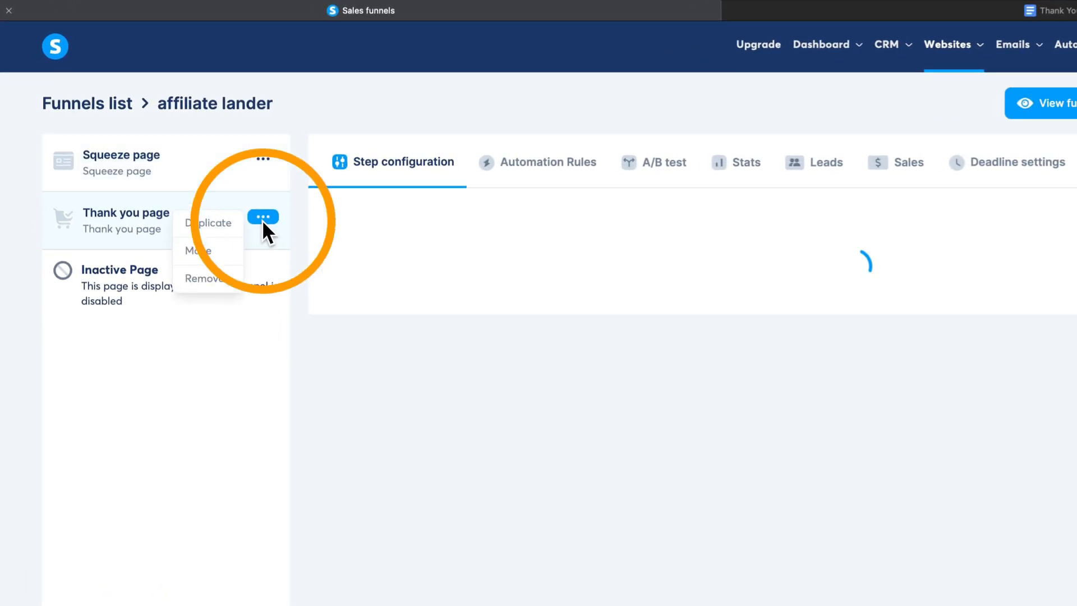
pyautogui.click(232, 276)
pyautogui.click(652, 447)
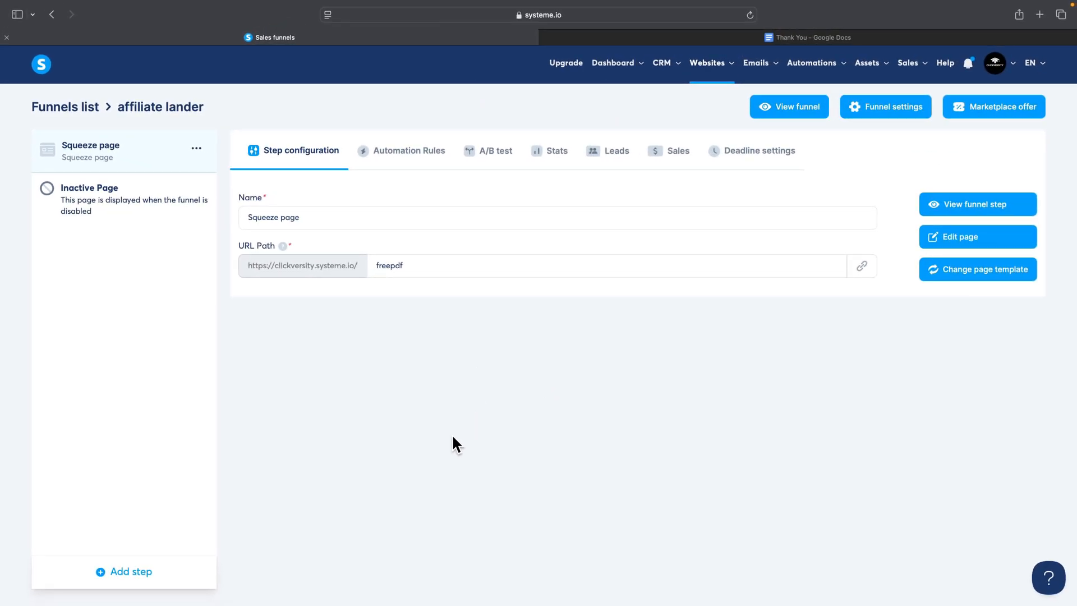
# Step: Add a funnel step named "Thank you" with the type Thank you page
pyautogui.click(121, 572)
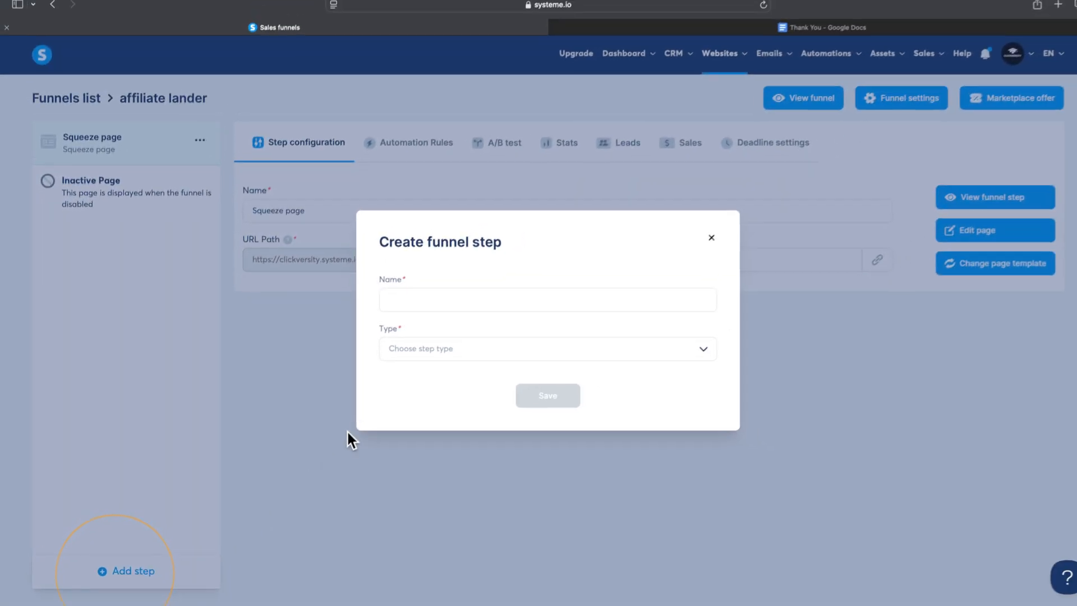
pyautogui.click(416, 301)
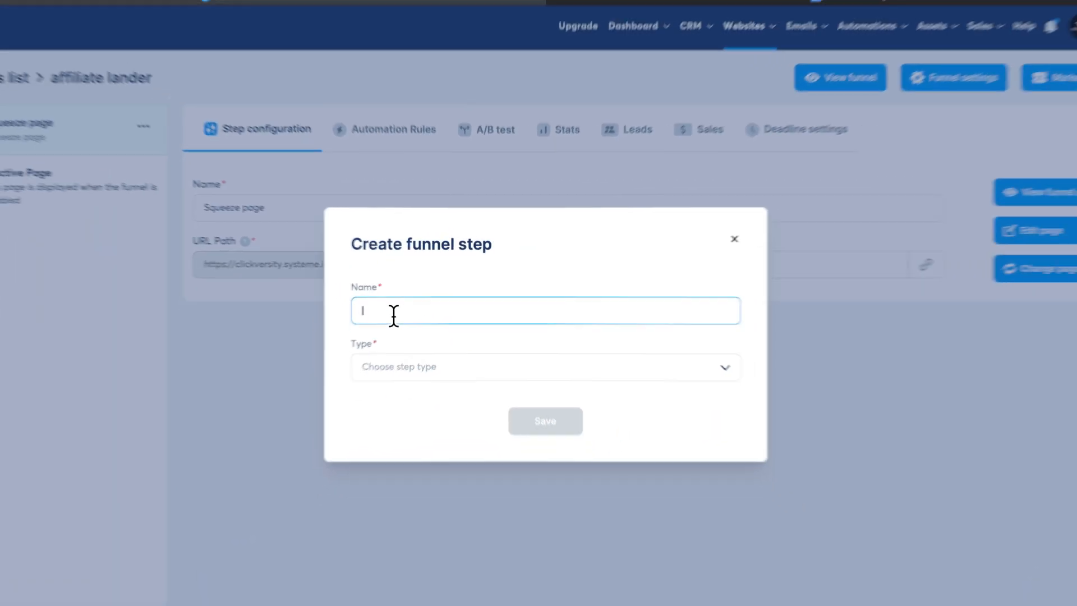
pyautogui.write('Th')
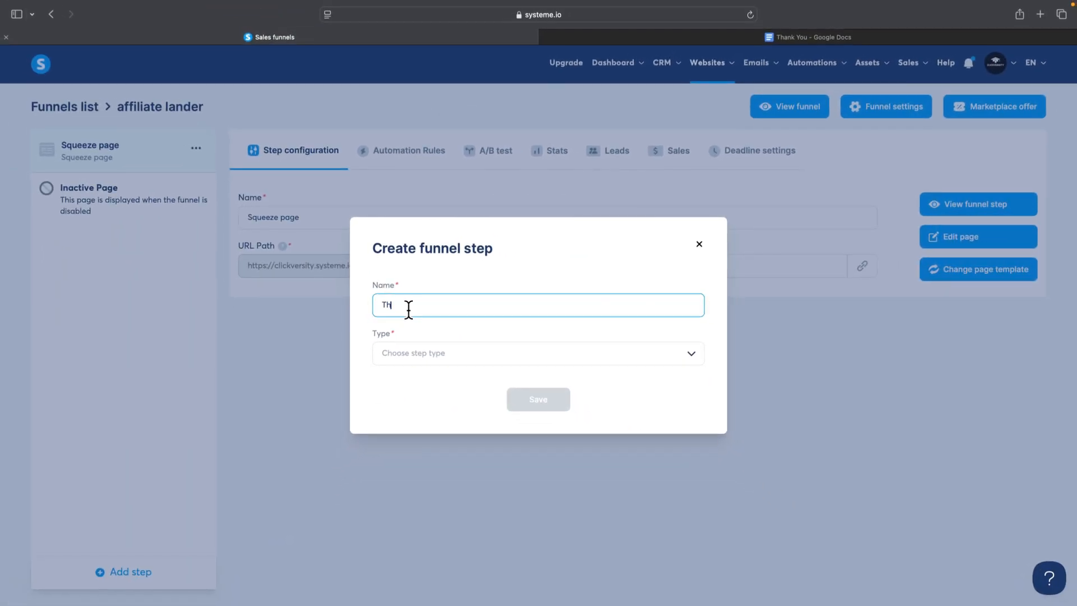
pyautogui.write('any')
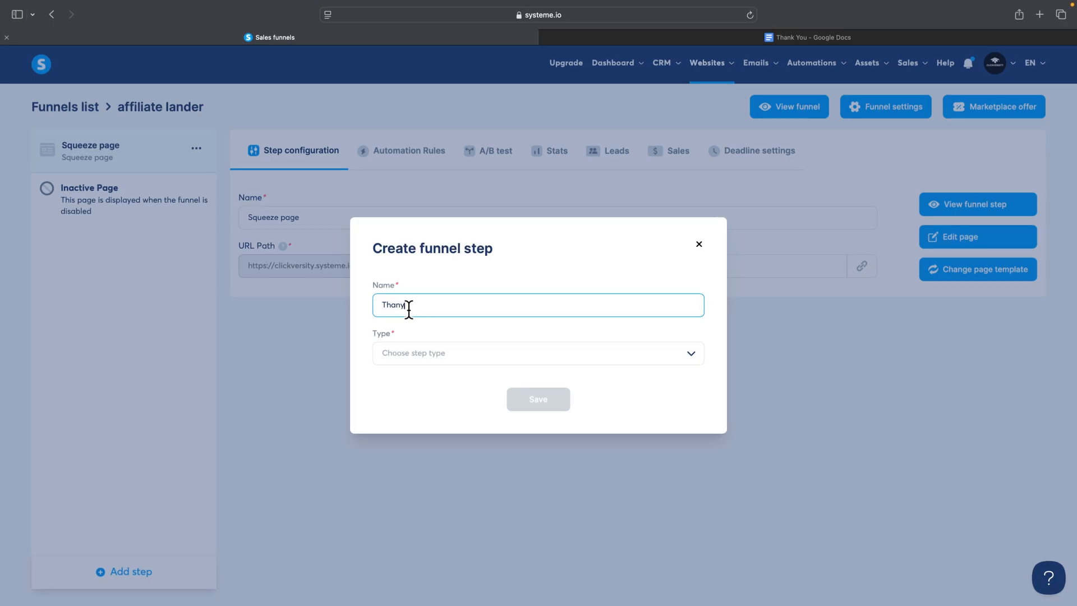
pyautogui.press('BackSpace')
pyautogui.write('k You')
pyautogui.click(402, 356)
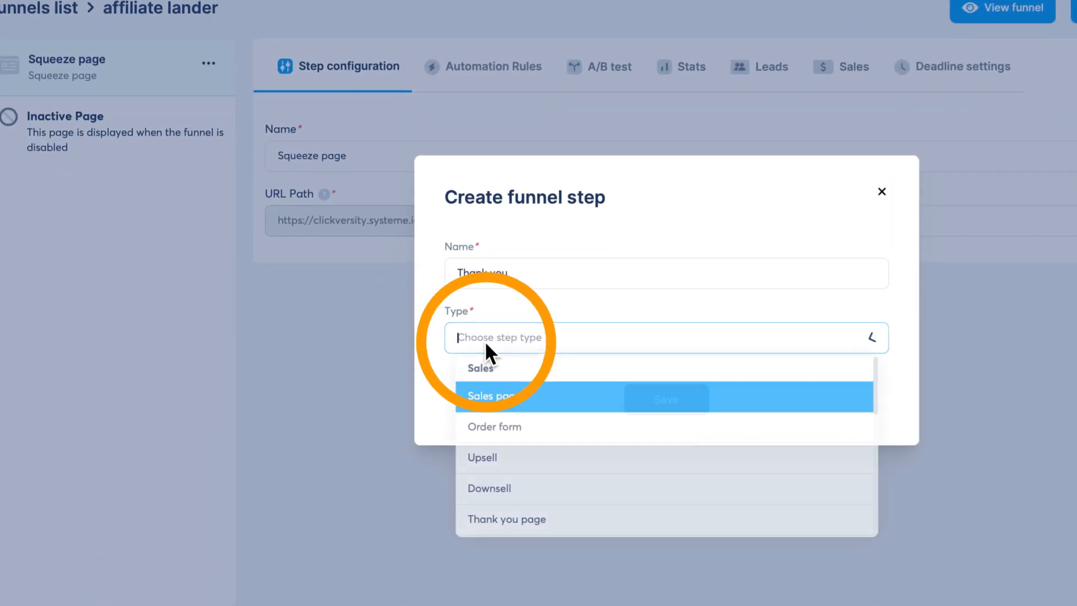
pyautogui.click(519, 524)
pyautogui.click(673, 400)
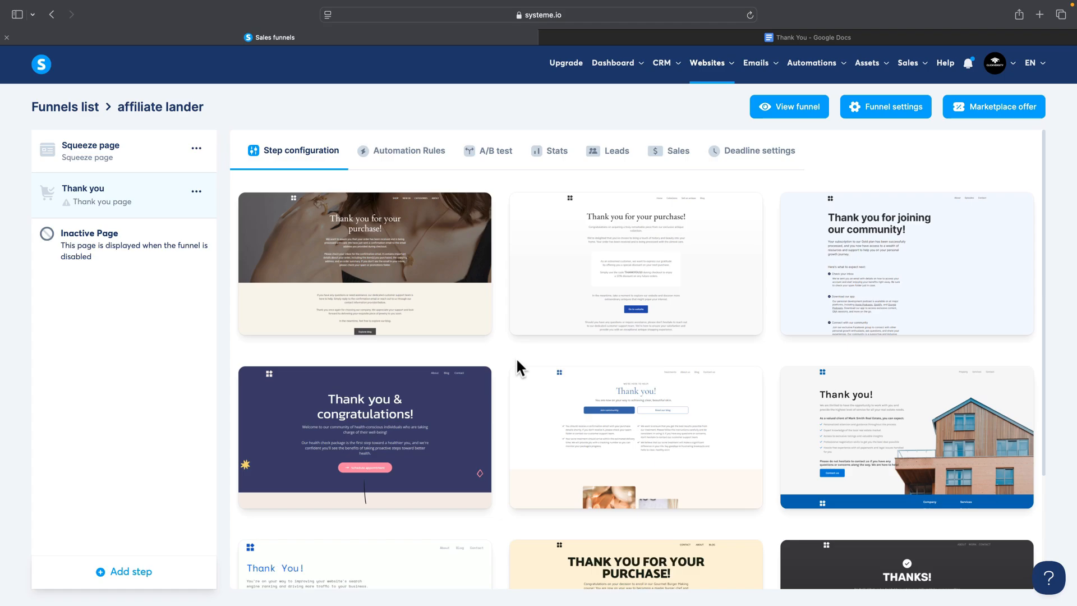
# Step: Apply the plain white "Thank you for your purchase!" template to the new step and set its URL path to thankyou
pyautogui.moveTo(618, 252)
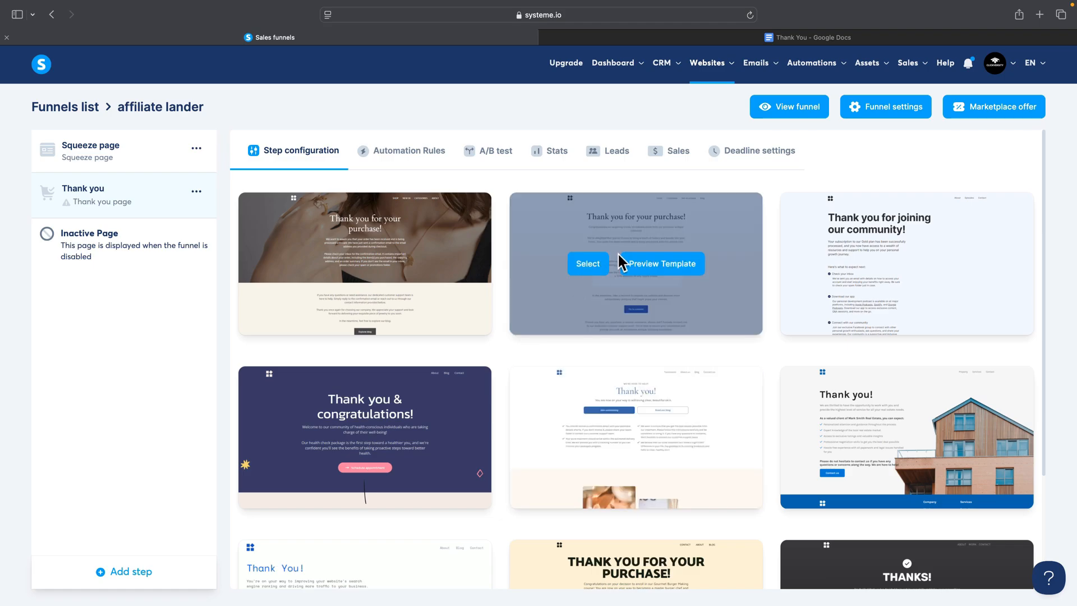
pyautogui.click(587, 263)
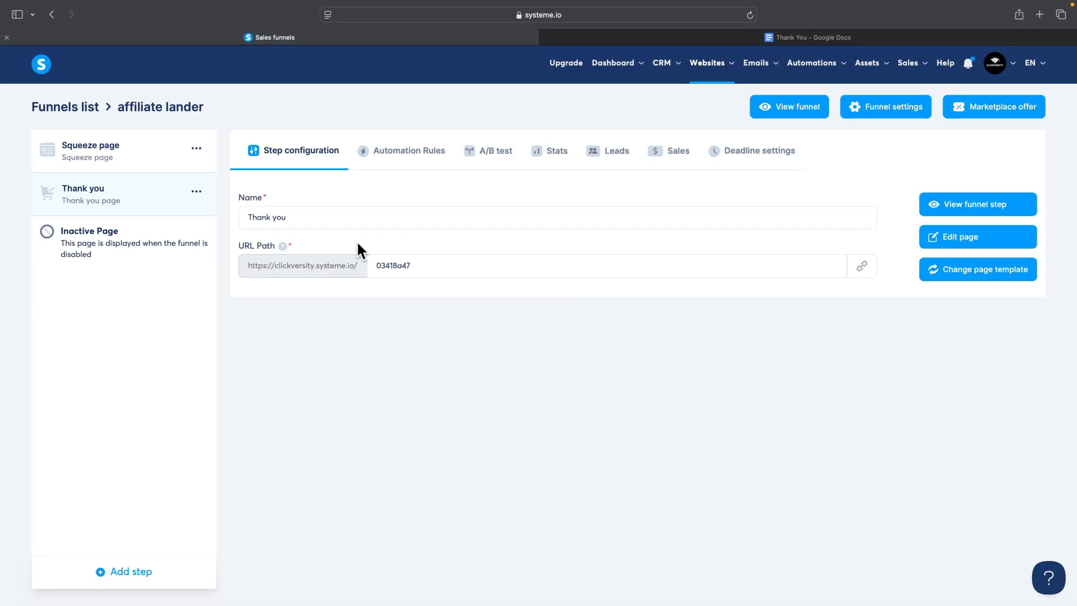
pyautogui.click(441, 270)
pyautogui.press('BackSpace')
pyautogui.press('BackSpace')
pyautogui.press('BackSpace')
pyautogui.press('BackSpace')
pyautogui.press('BackSpace')
pyautogui.press('BackSpace')
pyautogui.press('BackSpace')
pyautogui.press('BackSpace')
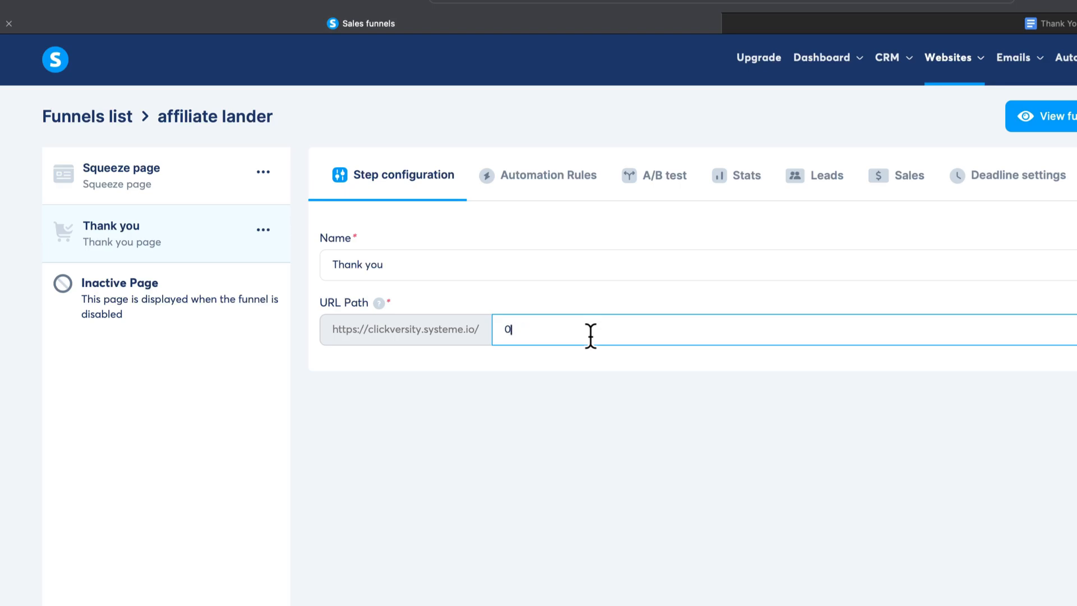
pyautogui.write('thankyou')
pyautogui.click(543, 463)
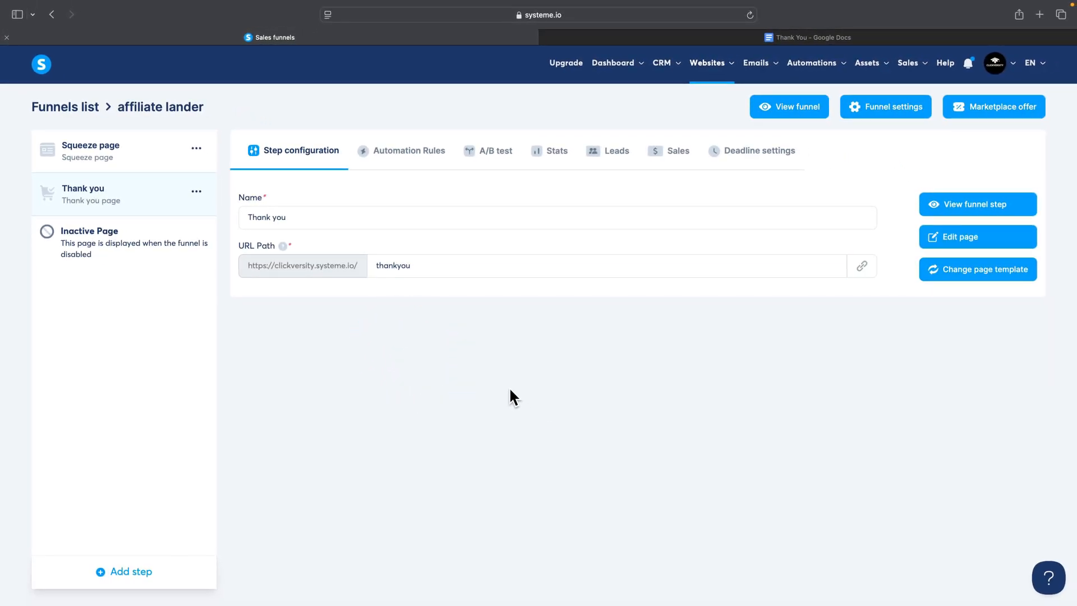
# Step: Open the Squeeze page for editing and save its main keto recipe section as a block titled "landing page"
pyautogui.click(92, 160)
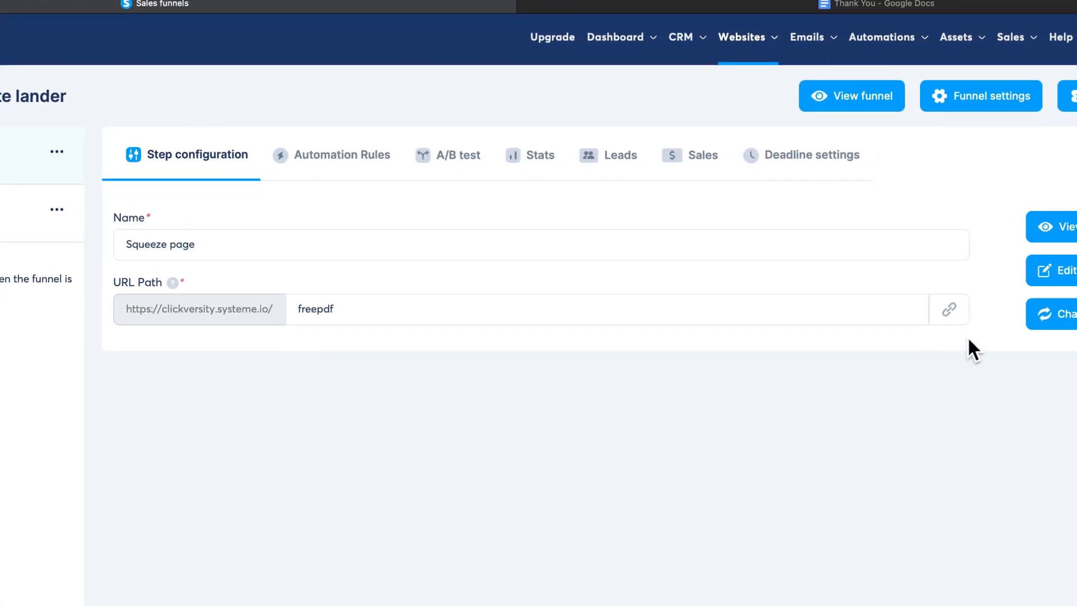
pyautogui.click(918, 307)
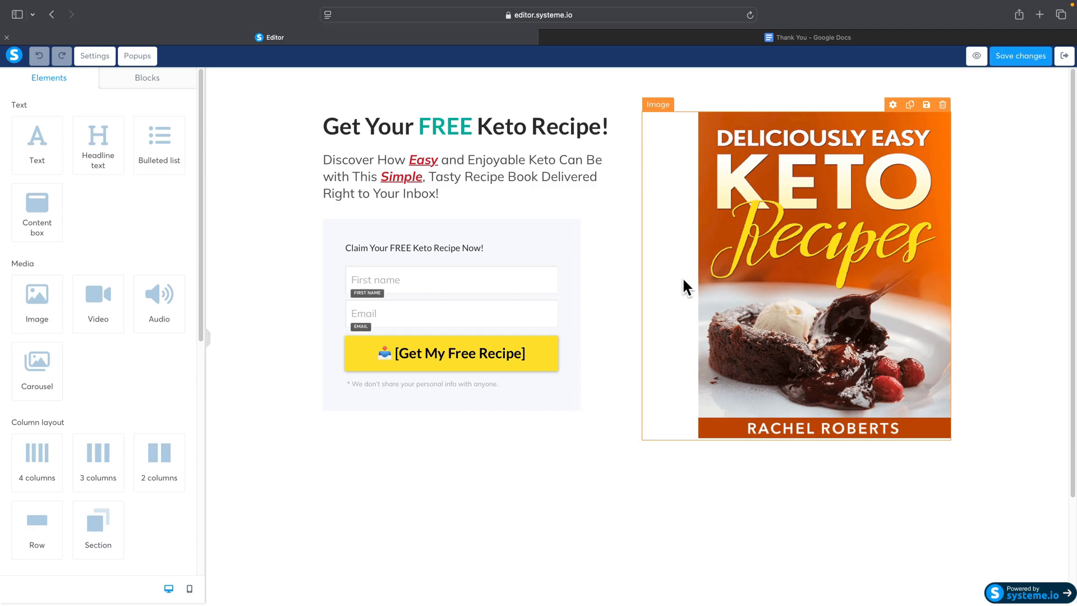
pyautogui.scroll(-1, 684, 282)
pyautogui.scroll(-3, 685, 289)
pyautogui.scroll(4, 689, 291)
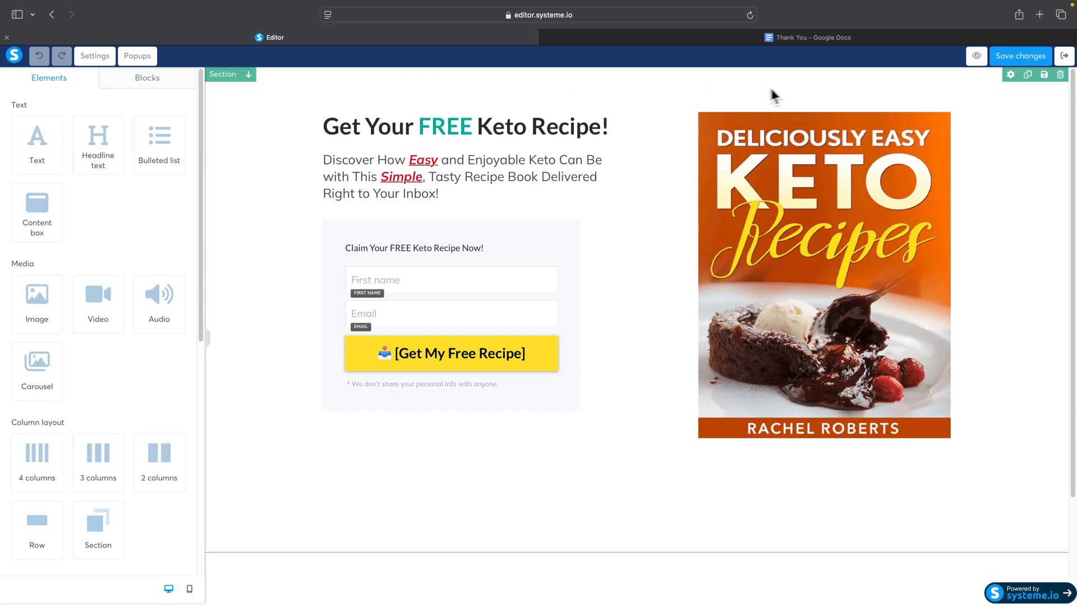
pyautogui.click(1045, 74)
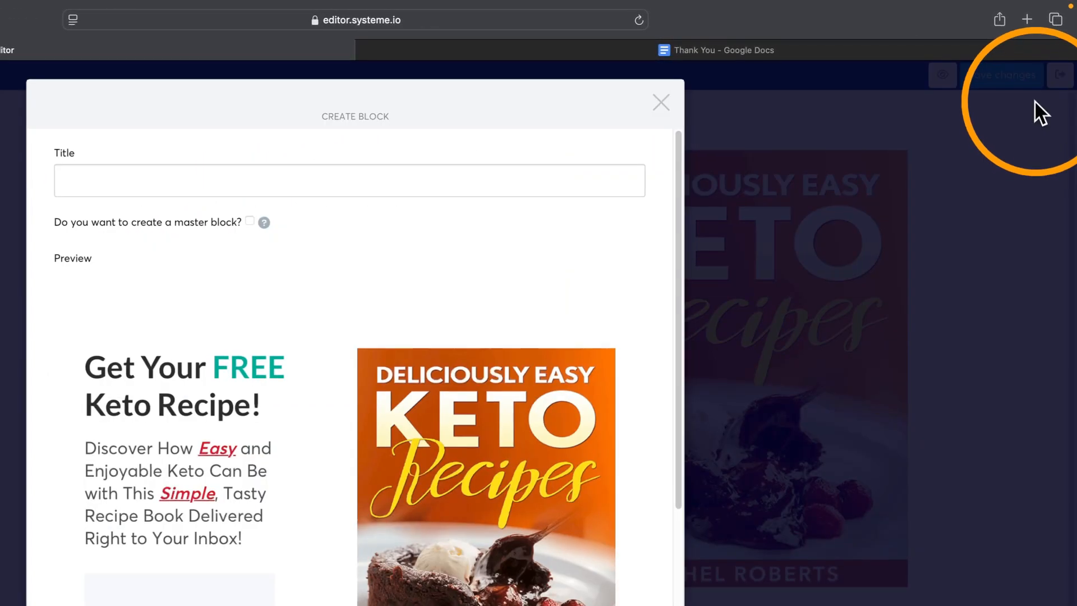
pyautogui.click(348, 134)
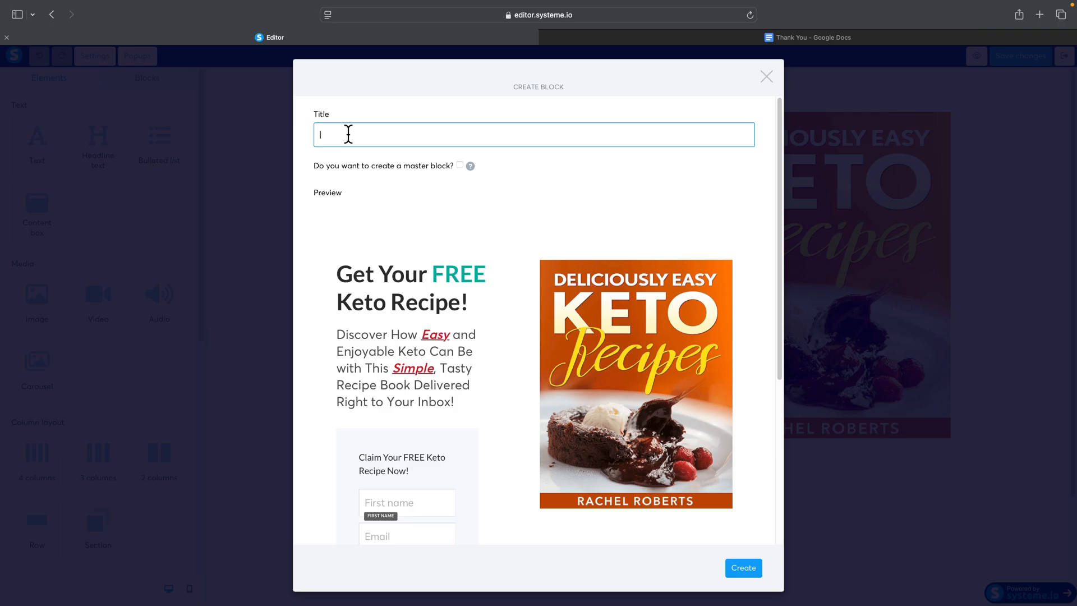
pyautogui.write('landing page')
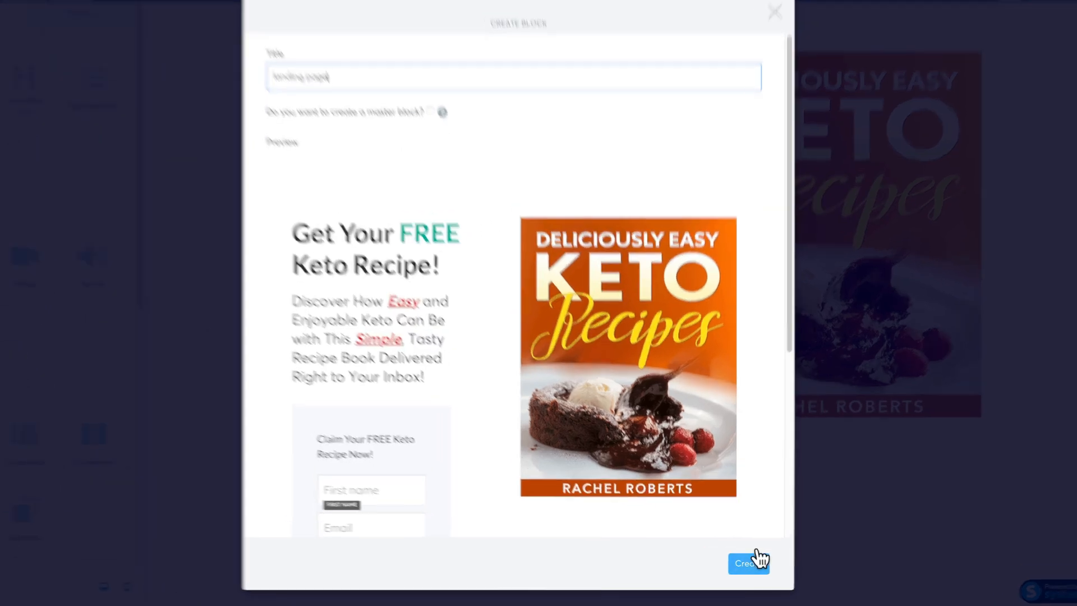
pyautogui.click(749, 568)
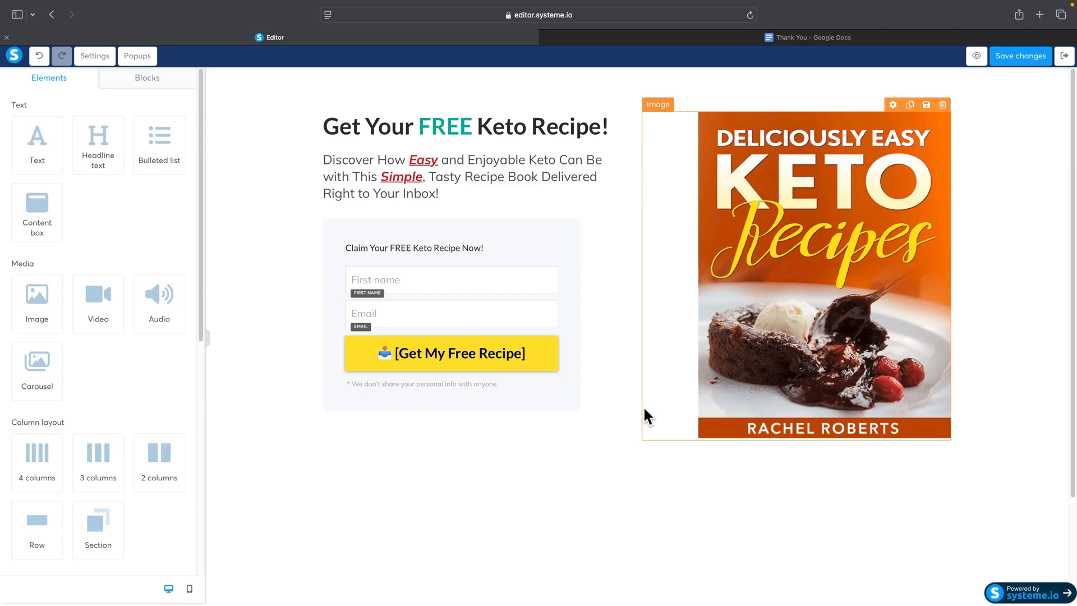
# Step: Save the pink Privacy Policy and Terms section as a block titled "footer"
pyautogui.scroll(-3, 640, 416)
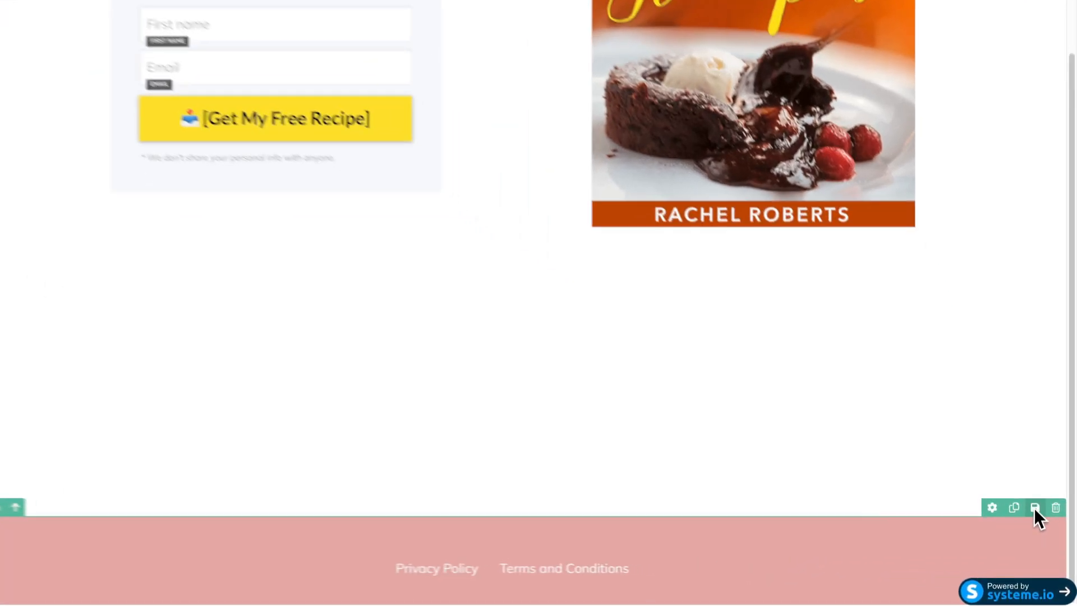
pyautogui.click(1044, 527)
pyautogui.click(410, 197)
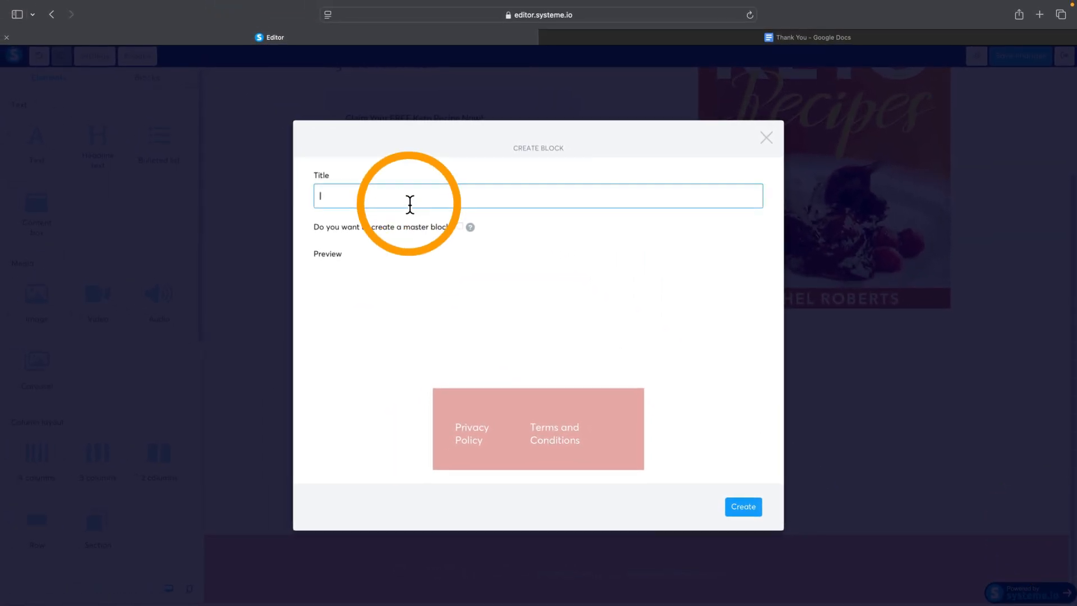
pyautogui.write('footer')
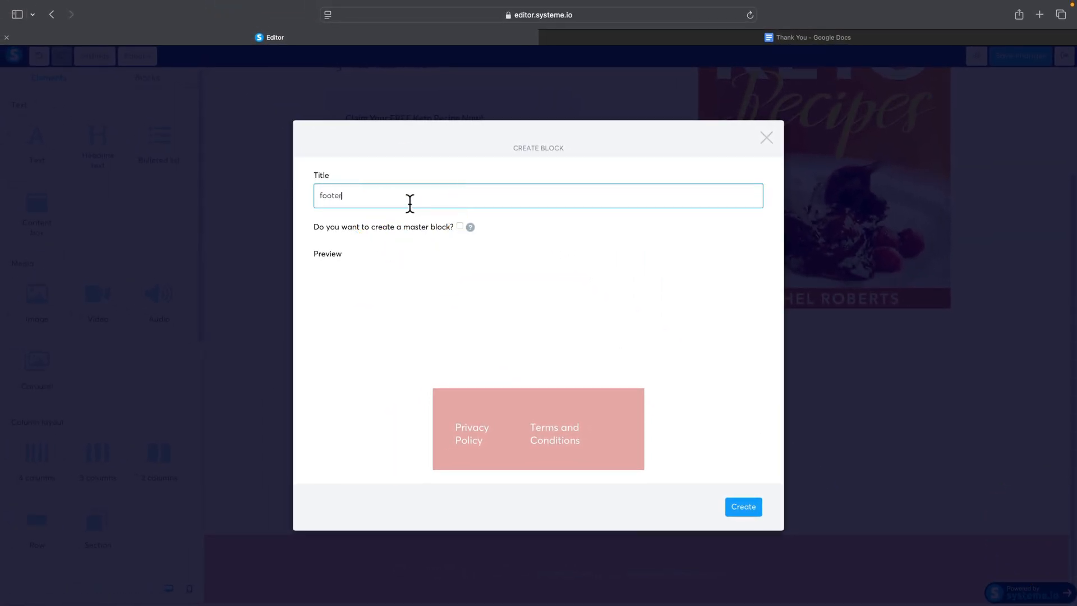
pyautogui.click(732, 503)
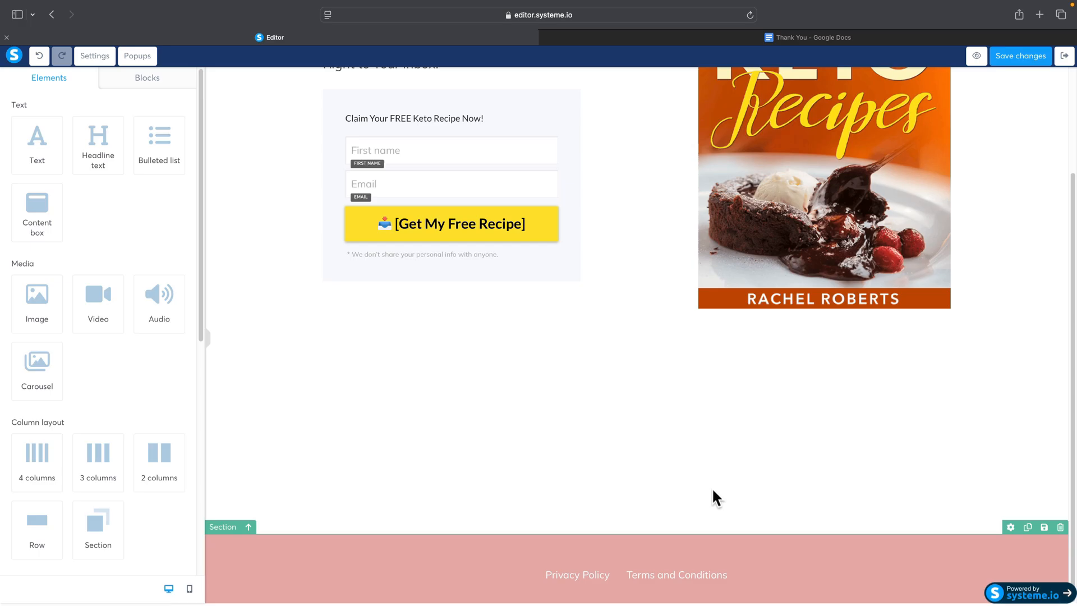
# Step: Leave the Squeeze page editor without saving the page and open the Thank you page for editing
pyautogui.click(1063, 64)
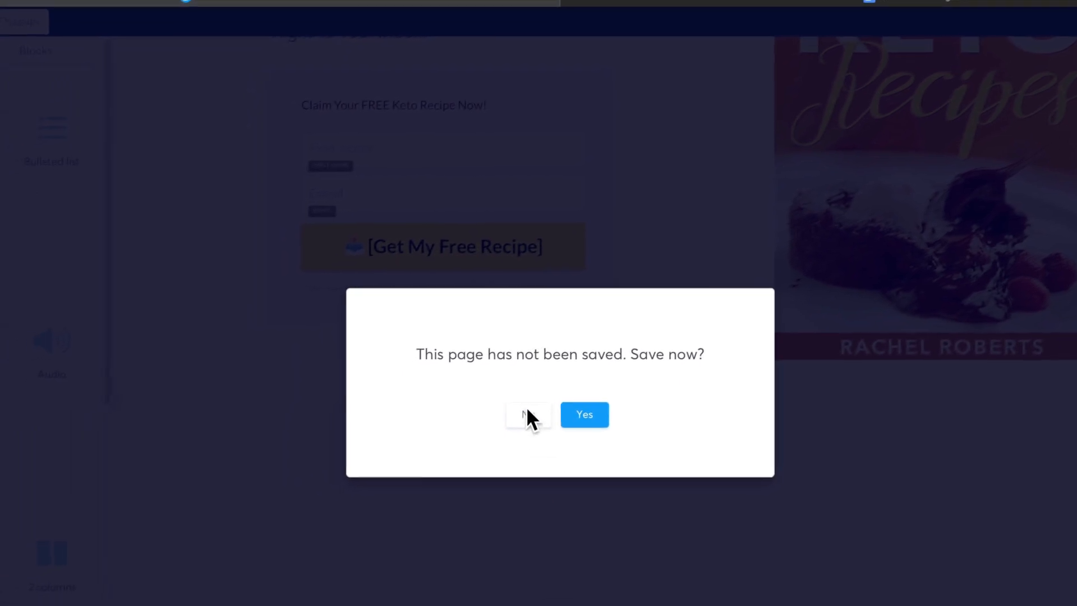
pyautogui.click(527, 414)
pyautogui.click(595, 245)
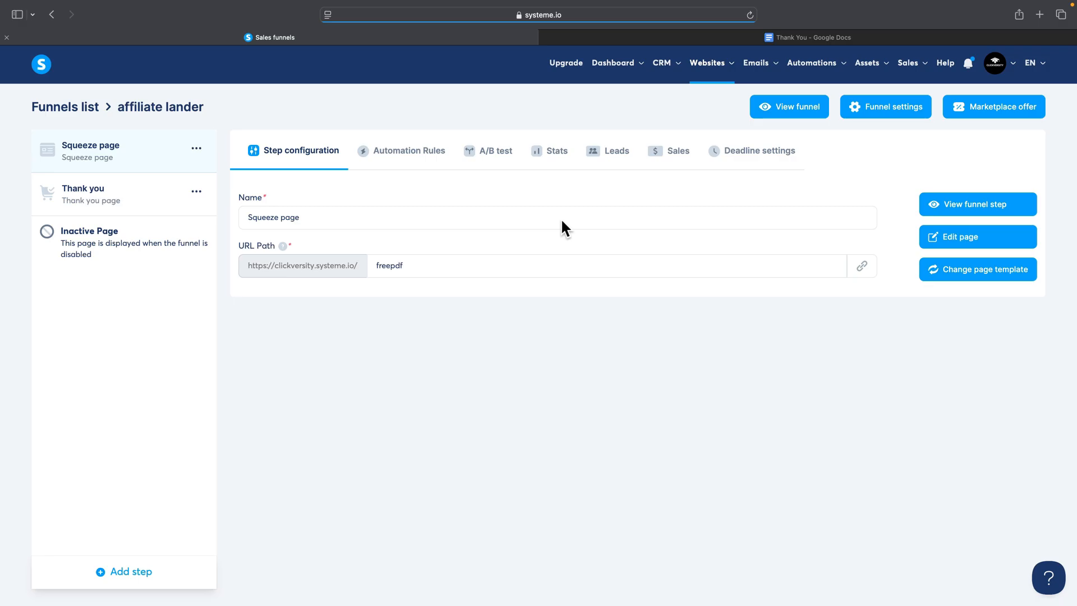
pyautogui.click(124, 203)
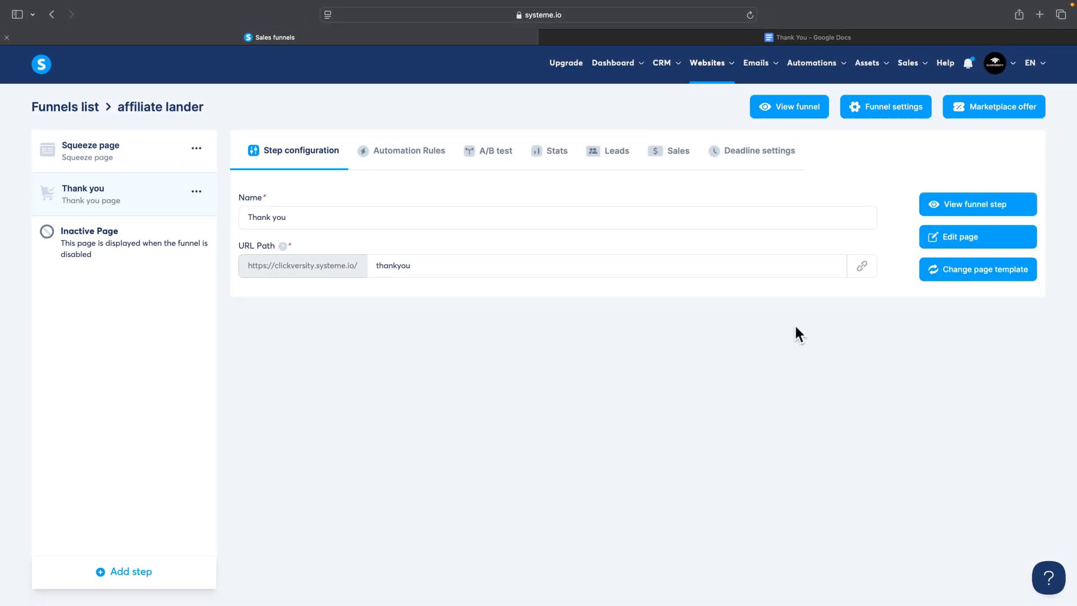
pyautogui.click(945, 245)
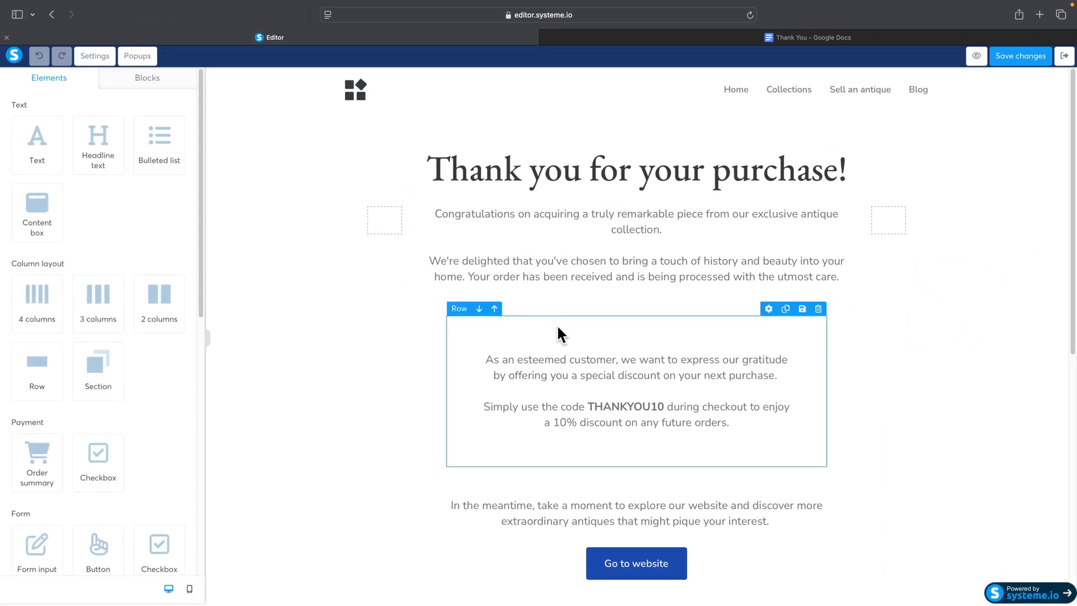
# Step: Delete the template's main thank-you section and its footer section so the page is empty
pyautogui.scroll(-8, 558, 335)
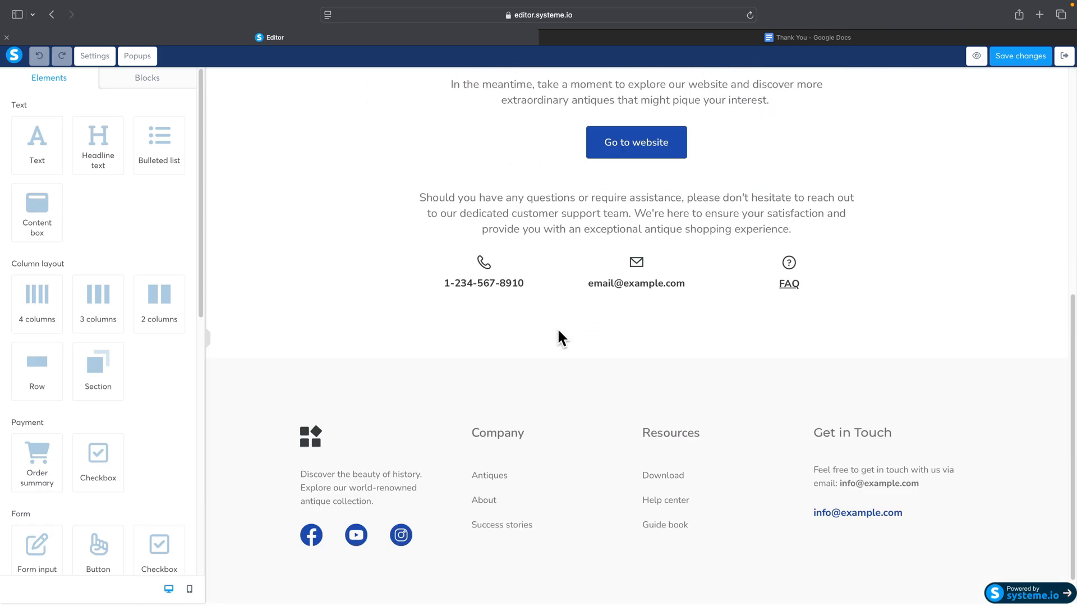
pyautogui.scroll(8, 561, 337)
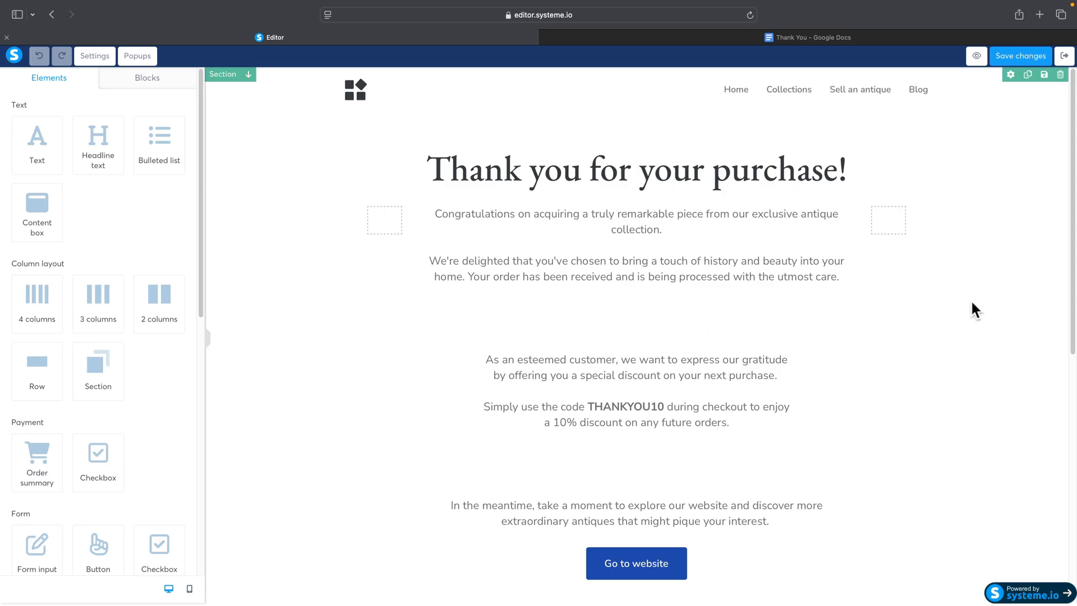
pyautogui.click(1060, 75)
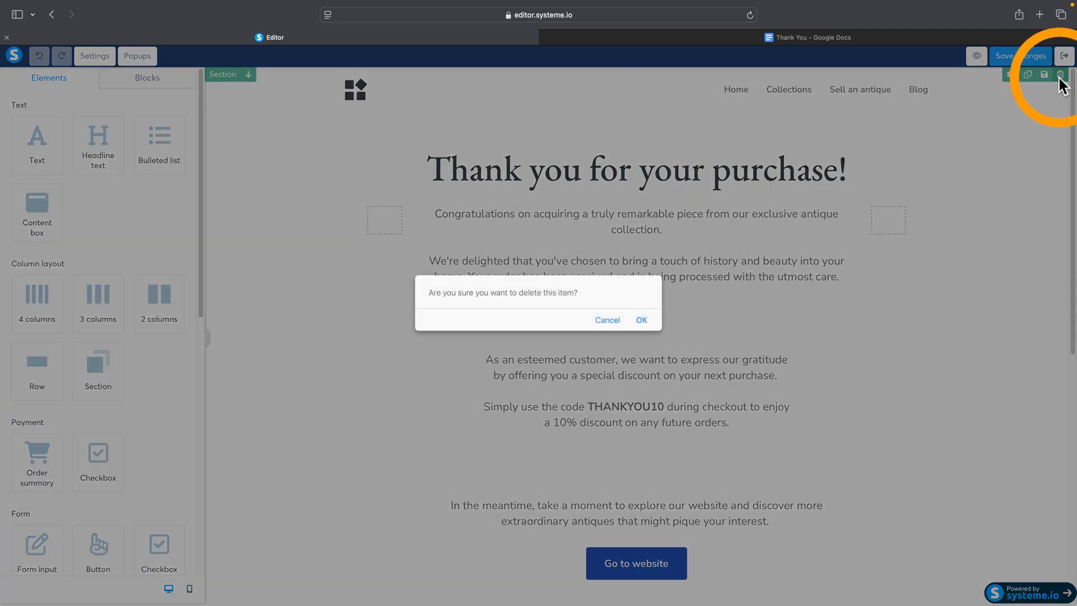
pyautogui.click(647, 319)
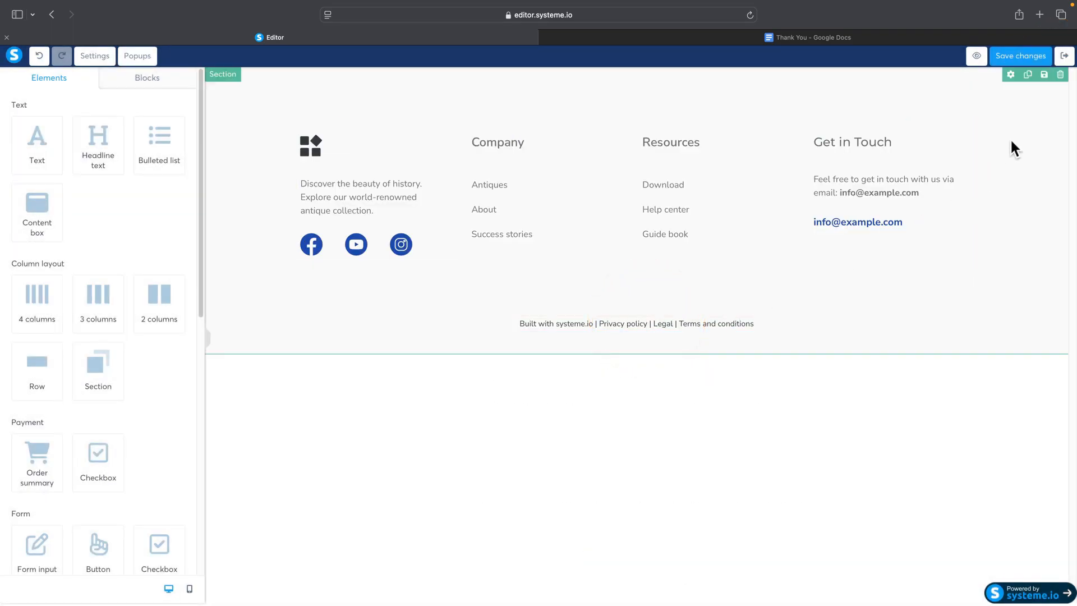
pyautogui.click(1060, 74)
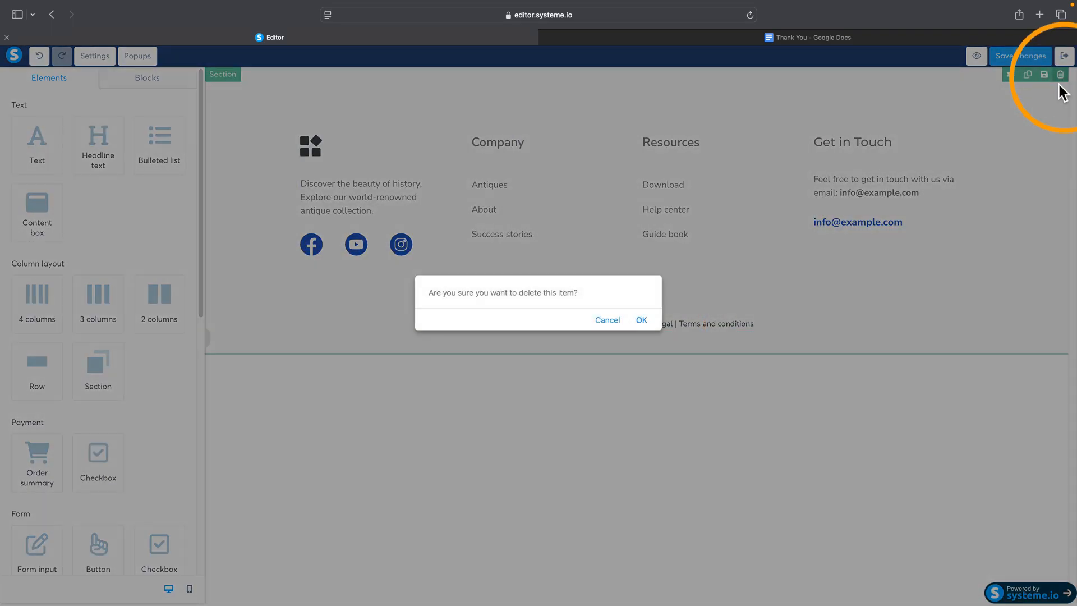
pyautogui.click(643, 323)
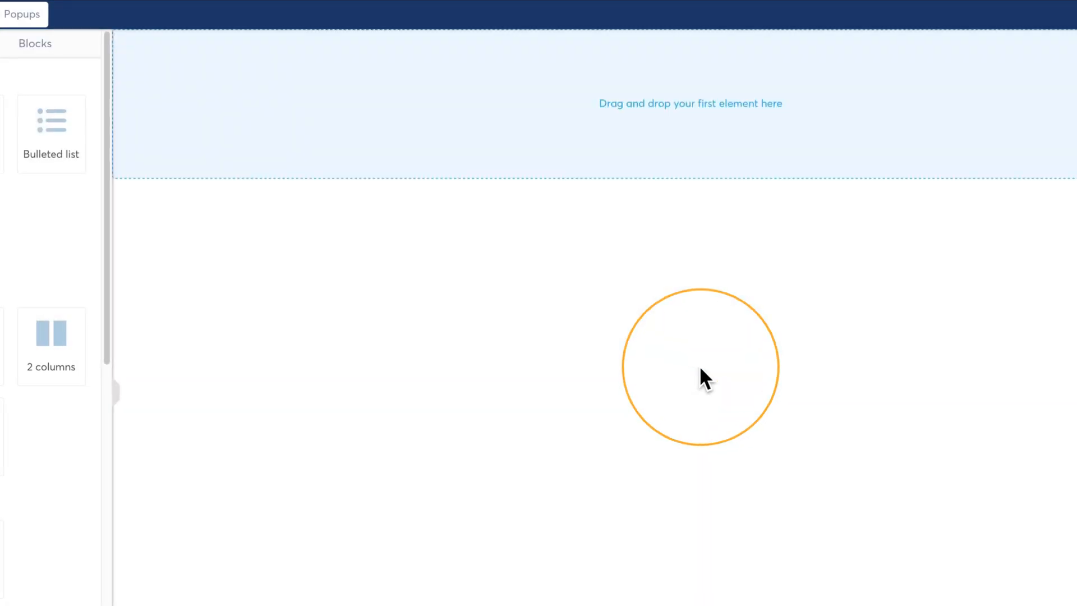
pyautogui.click(373, 322)
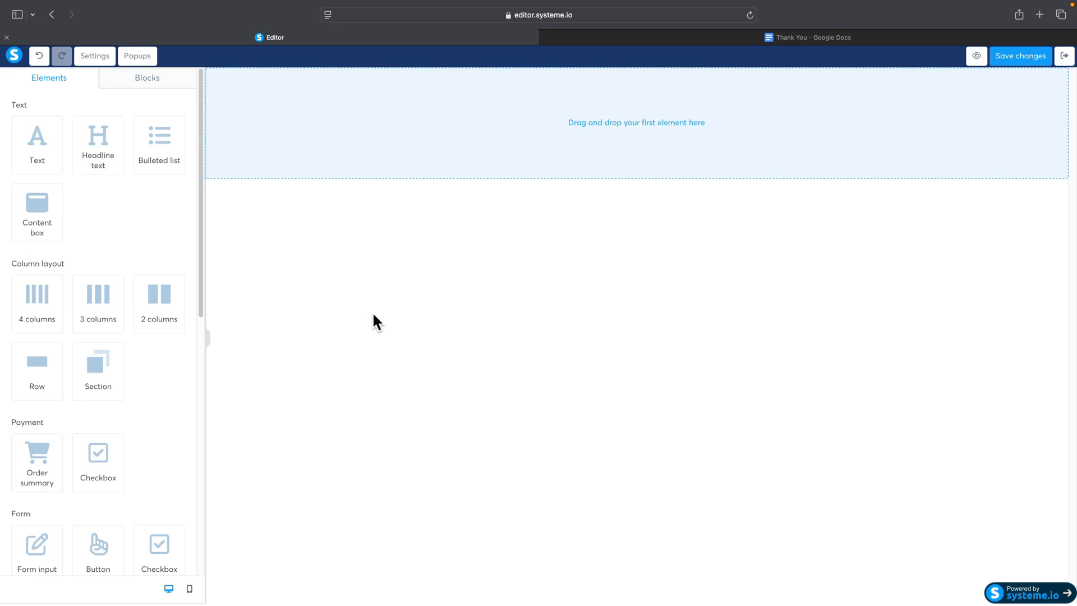
# Step: Examine the typography, language and background options in the Thank you page's settings
pyautogui.click(95, 56)
pyautogui.scroll(-8, 117, 235)
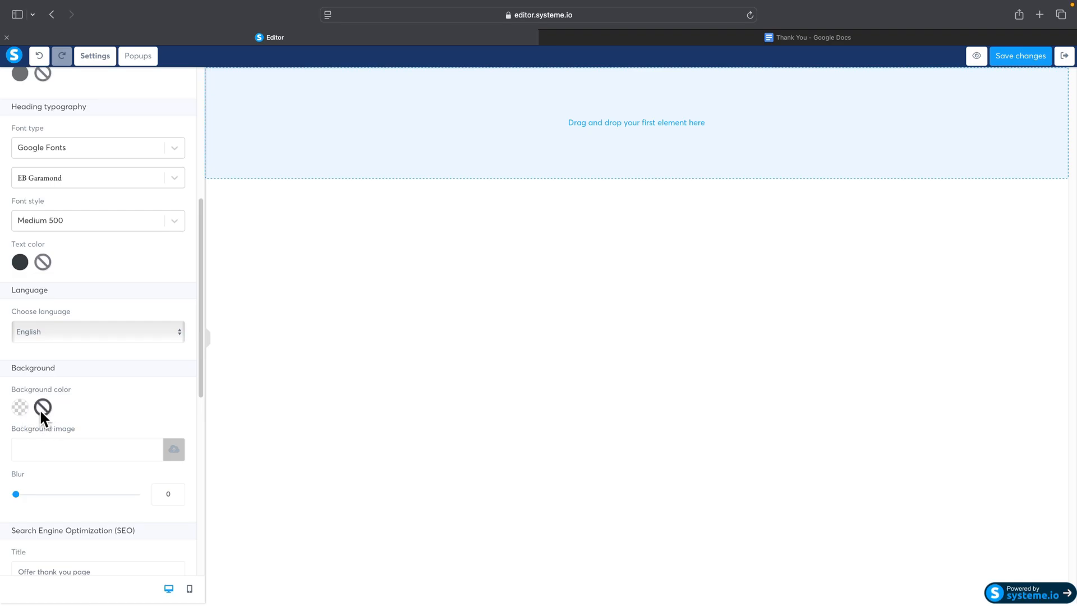
pyautogui.scroll(3, 46, 412)
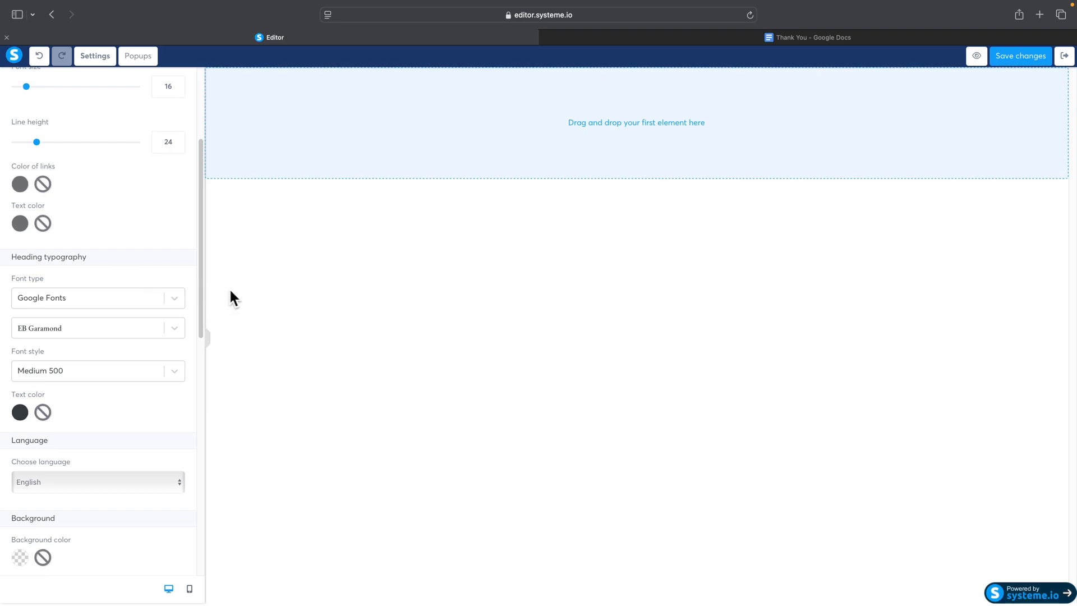
pyautogui.scroll(3, 195, 275)
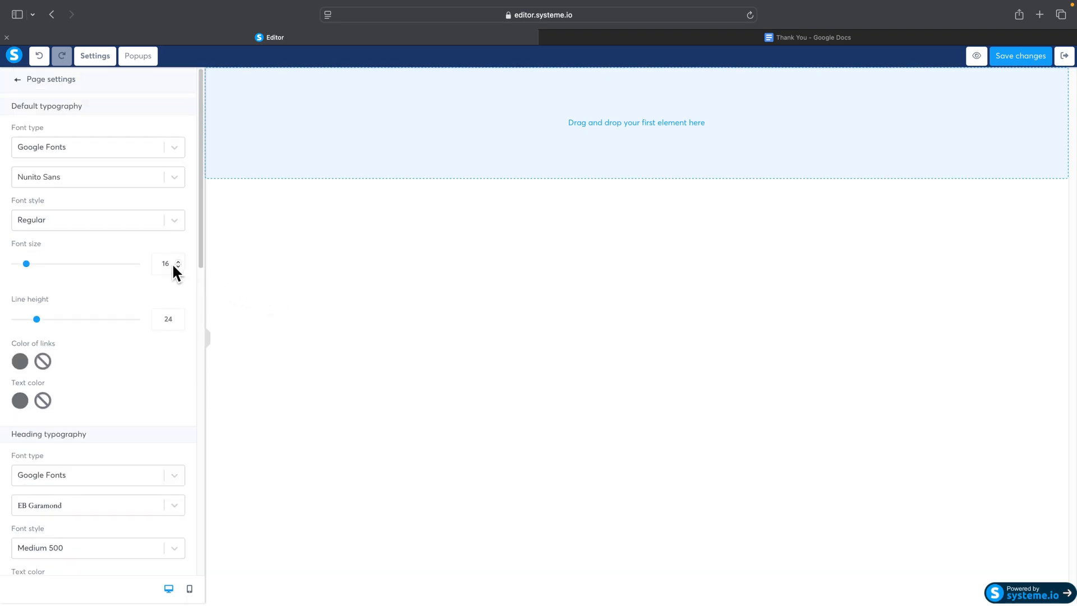
# Step: Insert the saved "landing page" block into the empty page and the saved pink "footer" block below it
pyautogui.click(17, 79)
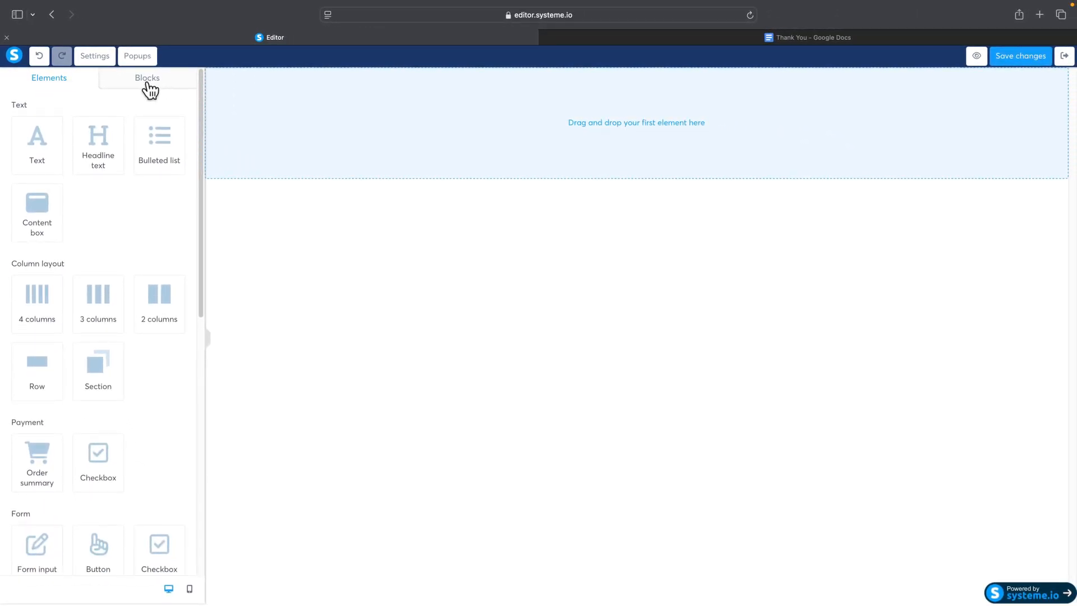
pyautogui.click(147, 83)
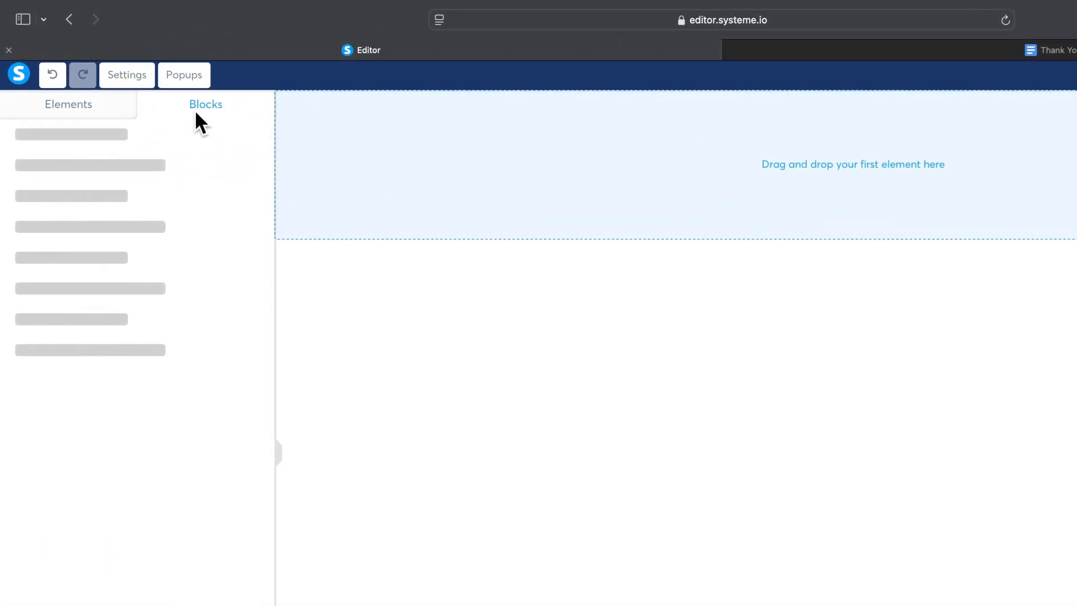
pyautogui.click(50, 135)
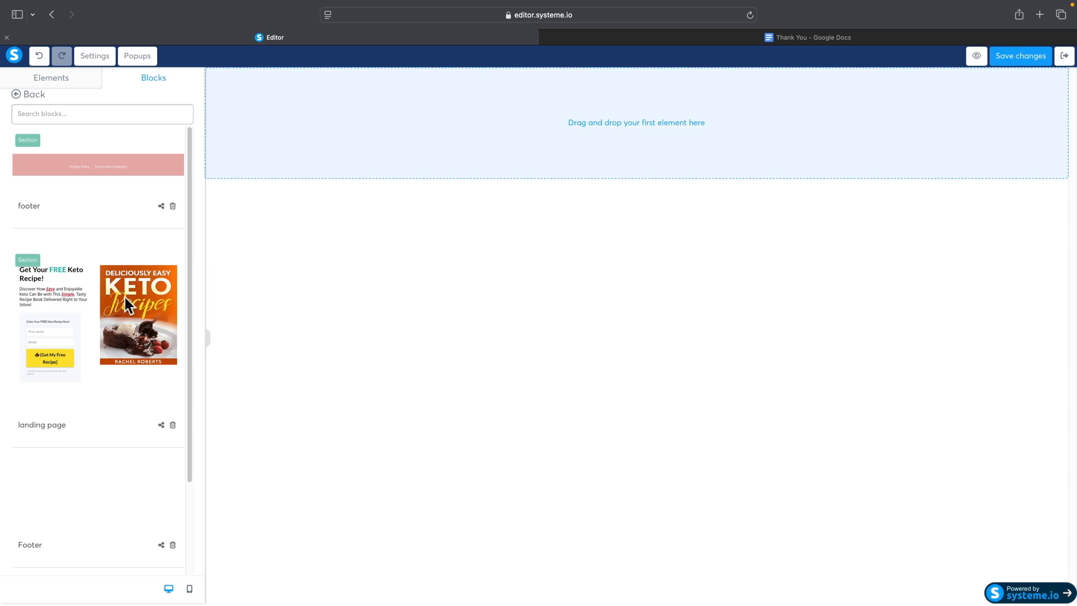
pyautogui.click(124, 305)
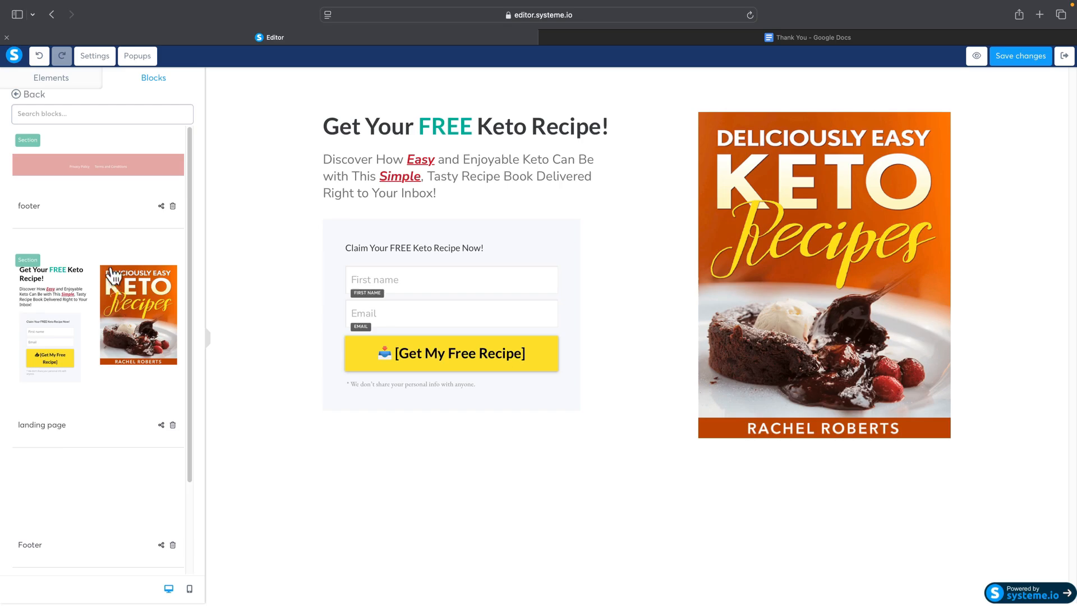
pyautogui.click(94, 181)
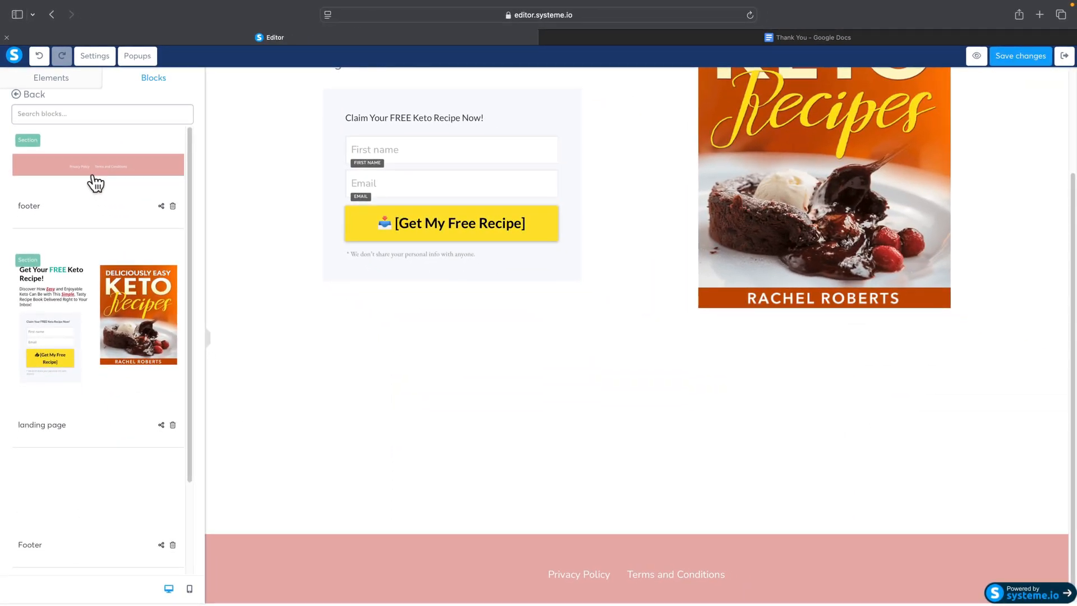
# Step: Move the "Get Your FREE Keto Recipe!" headline out of its column to a full-width row above the form and center it
pyautogui.scroll(3, 526, 166)
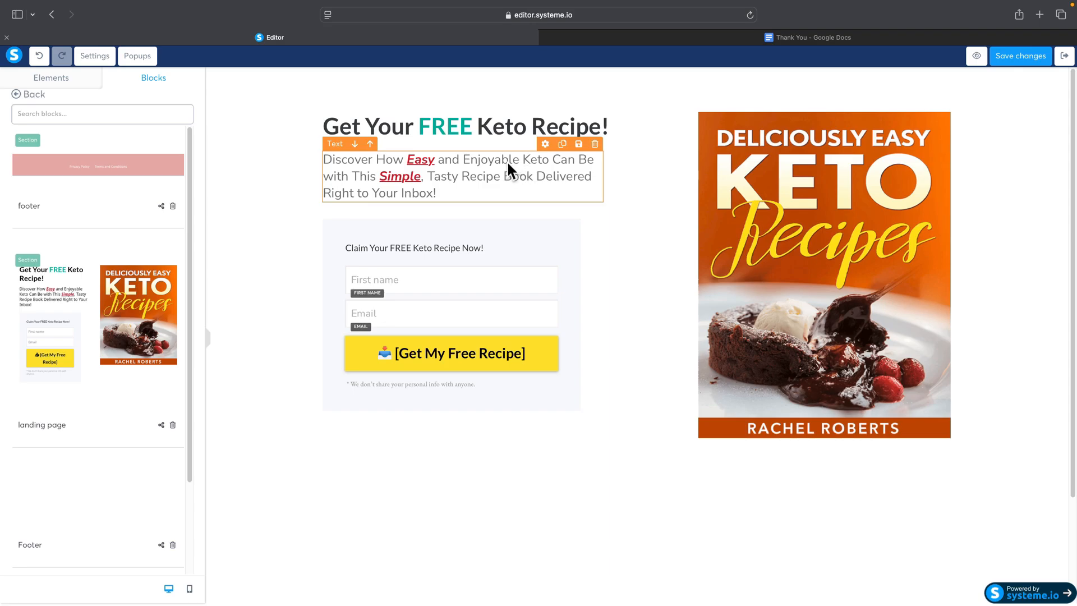
pyautogui.click(454, 134)
pyautogui.moveTo(538, 176); pyautogui.dragTo(685, 130)
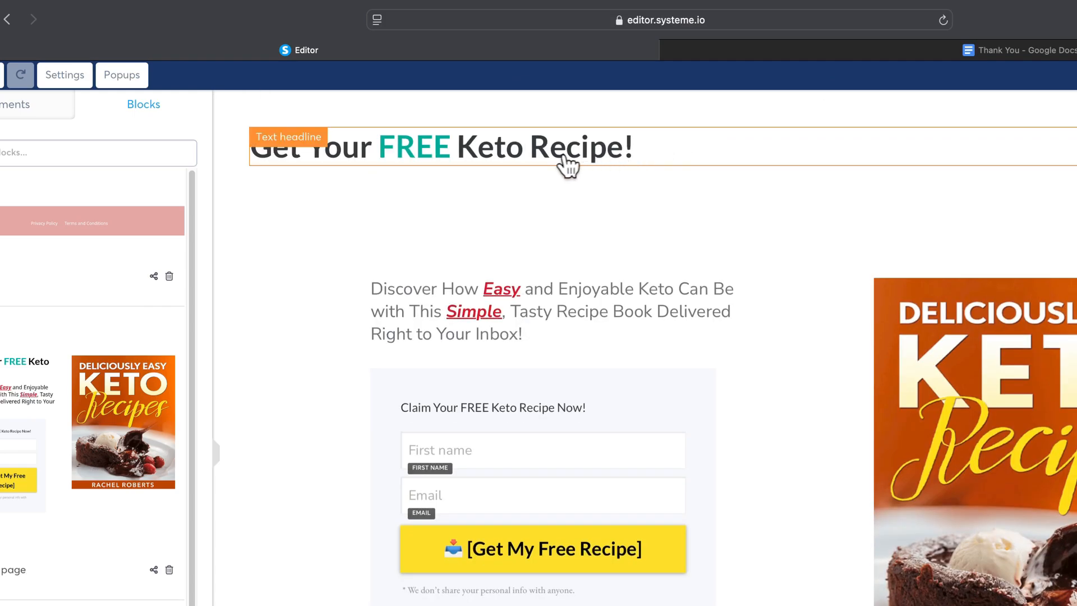
pyautogui.click(508, 148)
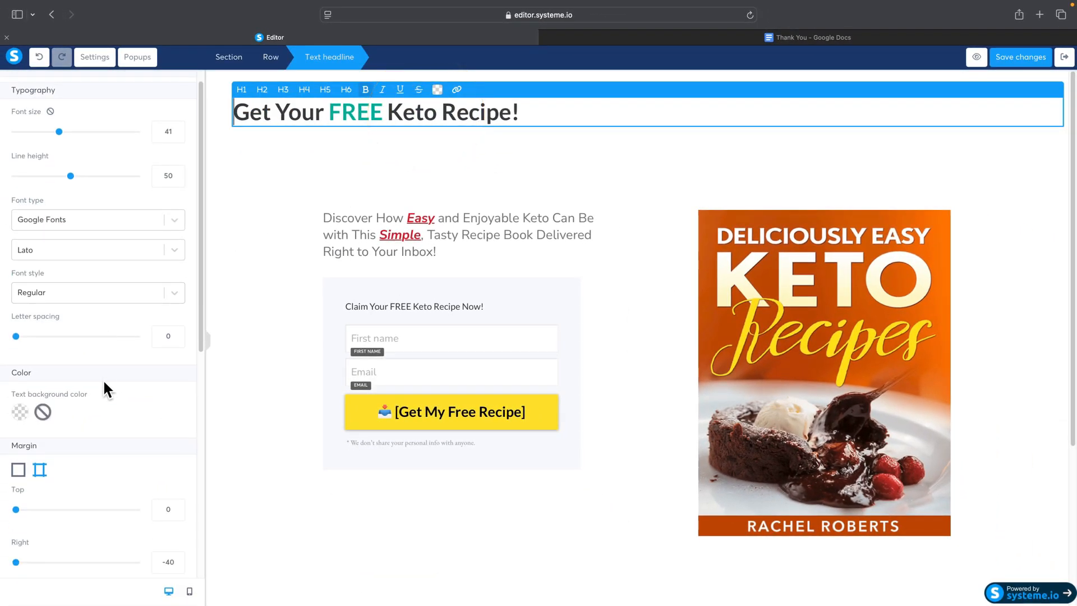
pyautogui.scroll(-8, 104, 377)
pyautogui.click(97, 362)
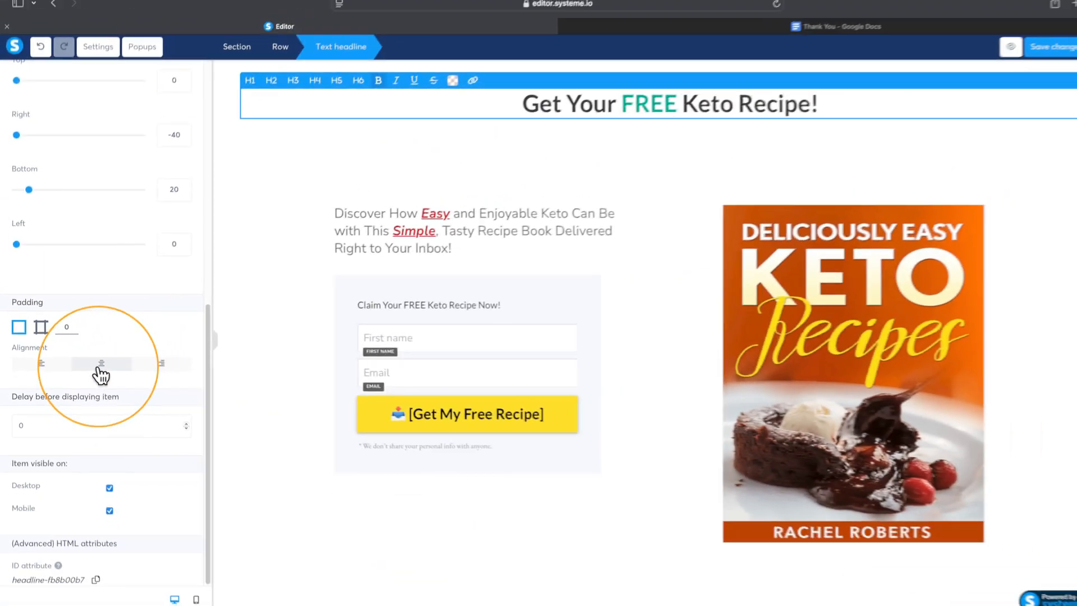
# Step: Move the "Discover How Easy" text directly below the headline at full width and center it
pyautogui.click(559, 182)
pyautogui.moveTo(534, 314); pyautogui.dragTo(636, 208)
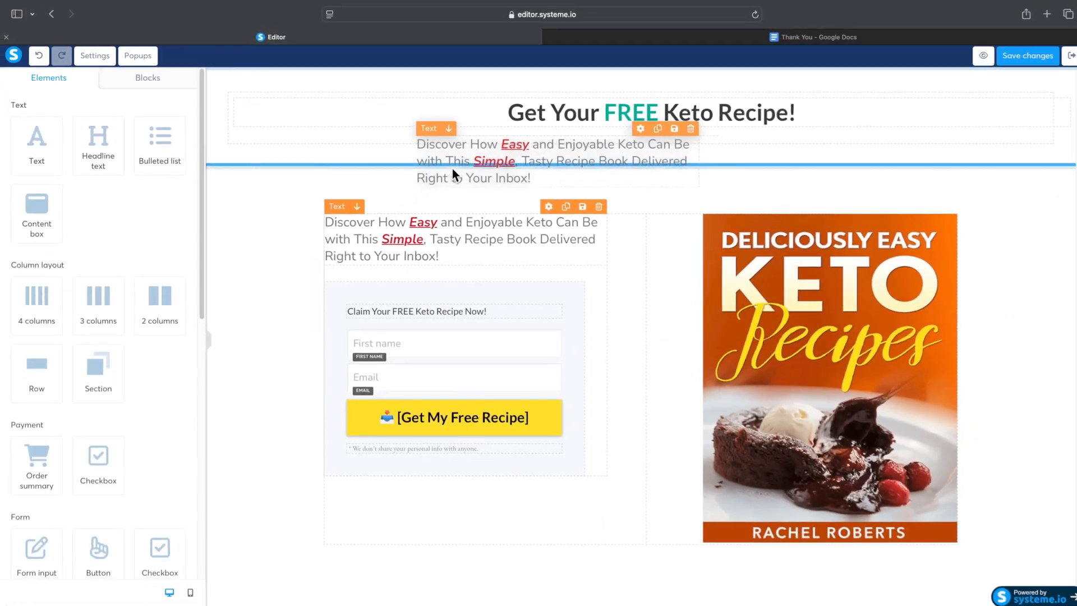
pyautogui.moveTo(452, 168); pyautogui.dragTo(481, 140)
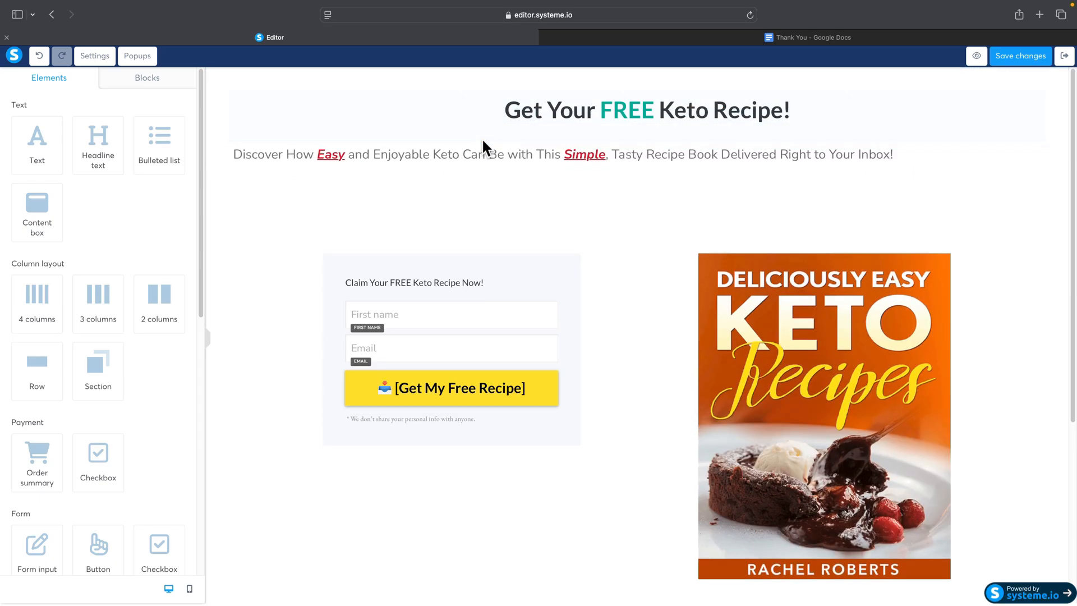
pyautogui.click(481, 142)
pyautogui.scroll(-6, 107, 364)
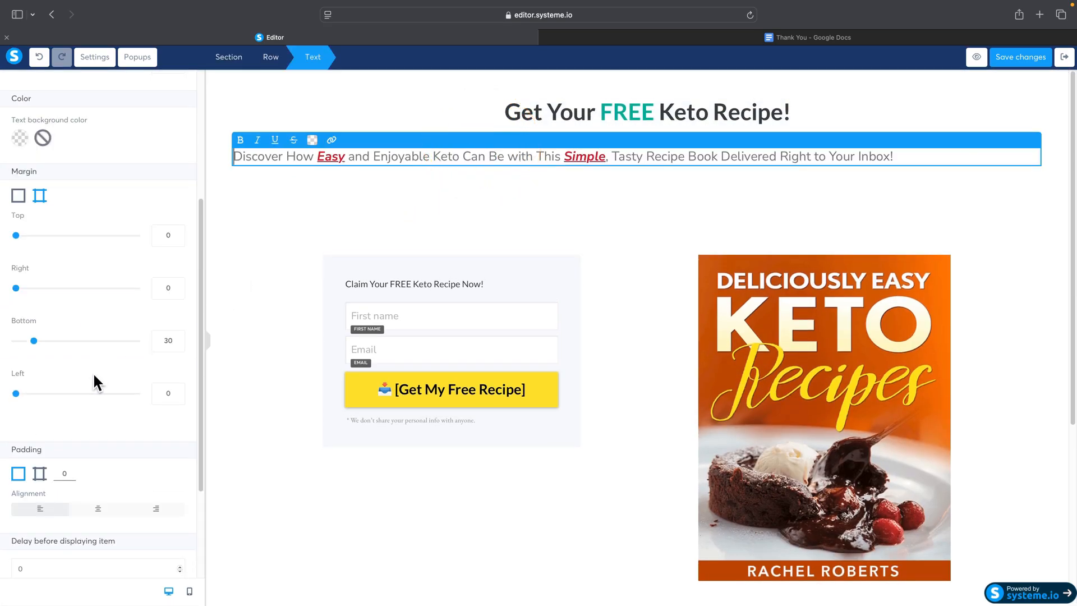
pyautogui.click(100, 406)
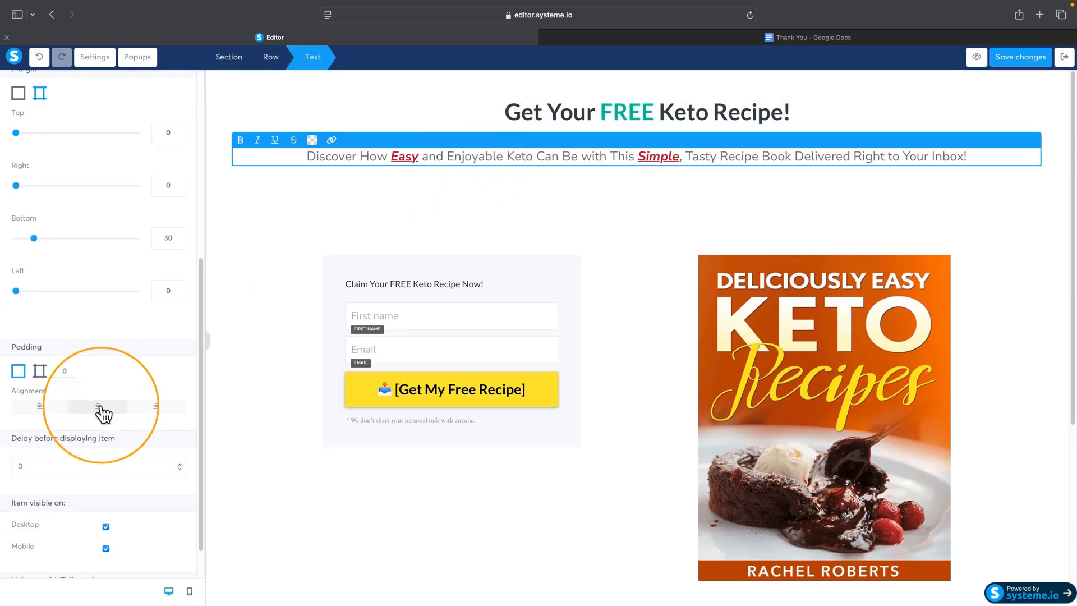
pyautogui.click(642, 278)
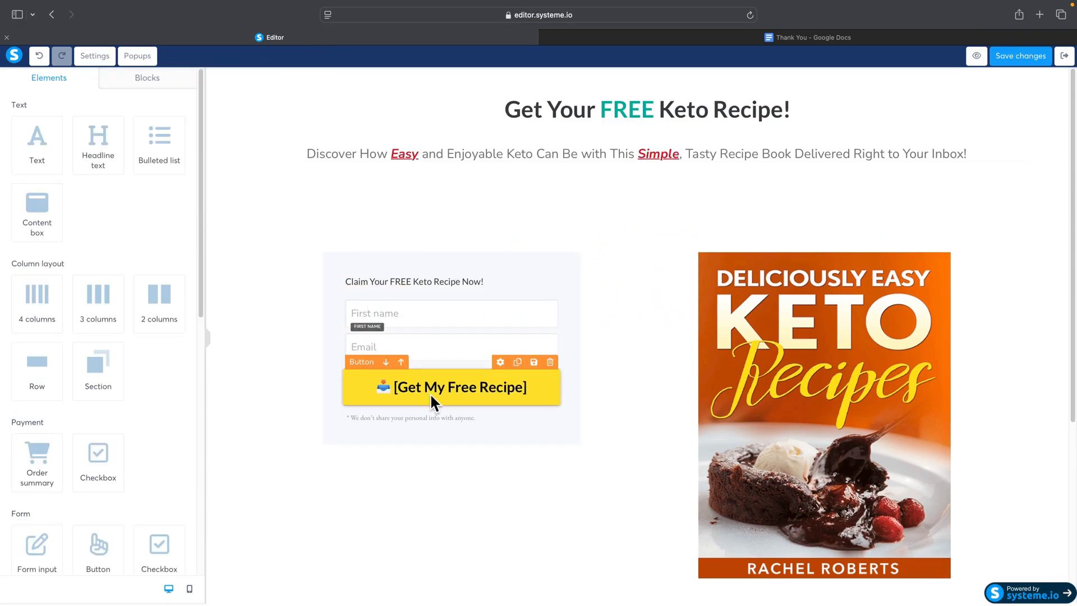
# Step: Move the yellow "[Get My Free Recipe]" button out of the form to a full-width position below the two columns
pyautogui.scroll(-5, 661, 358)
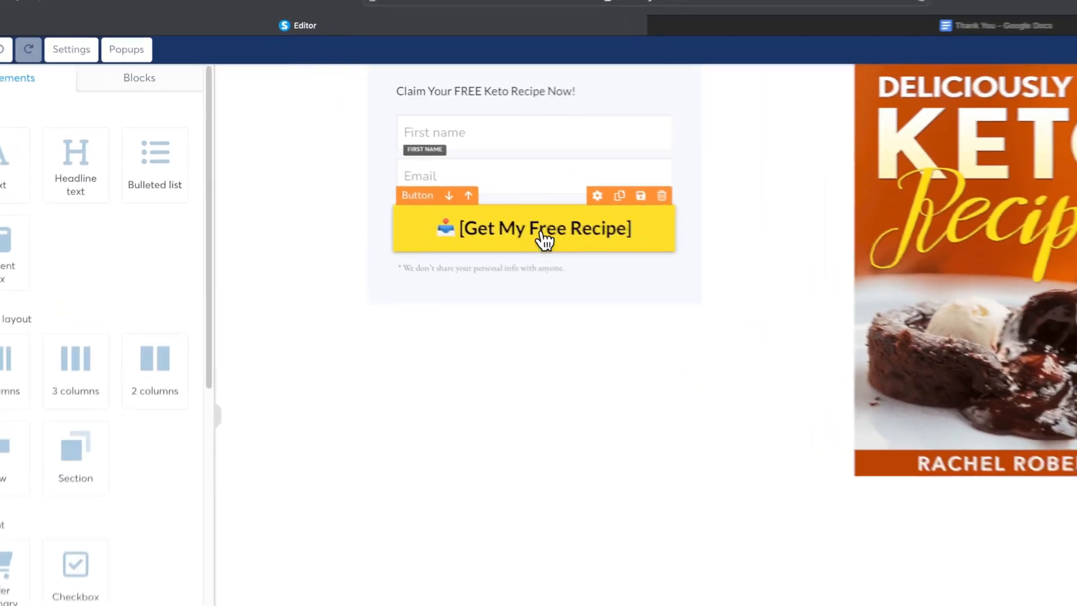
pyautogui.moveTo(460, 202); pyautogui.dragTo(640, 449)
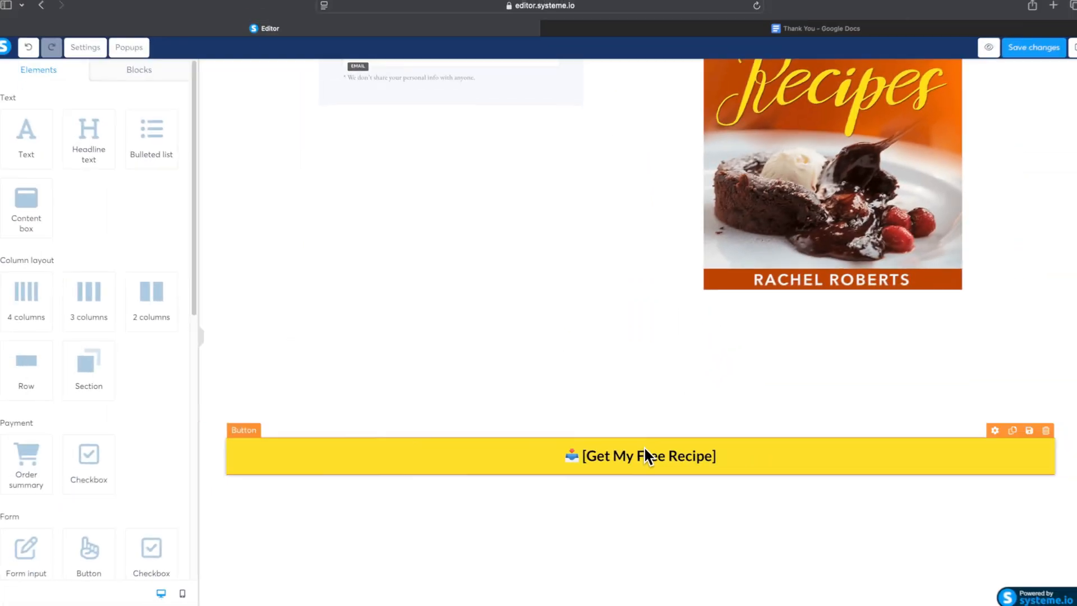
pyautogui.scroll(-2, 695, 462)
# Step: Delete the recipe book image and the remaining opt-in form box from the two-column area
pyautogui.scroll(5, 695, 462)
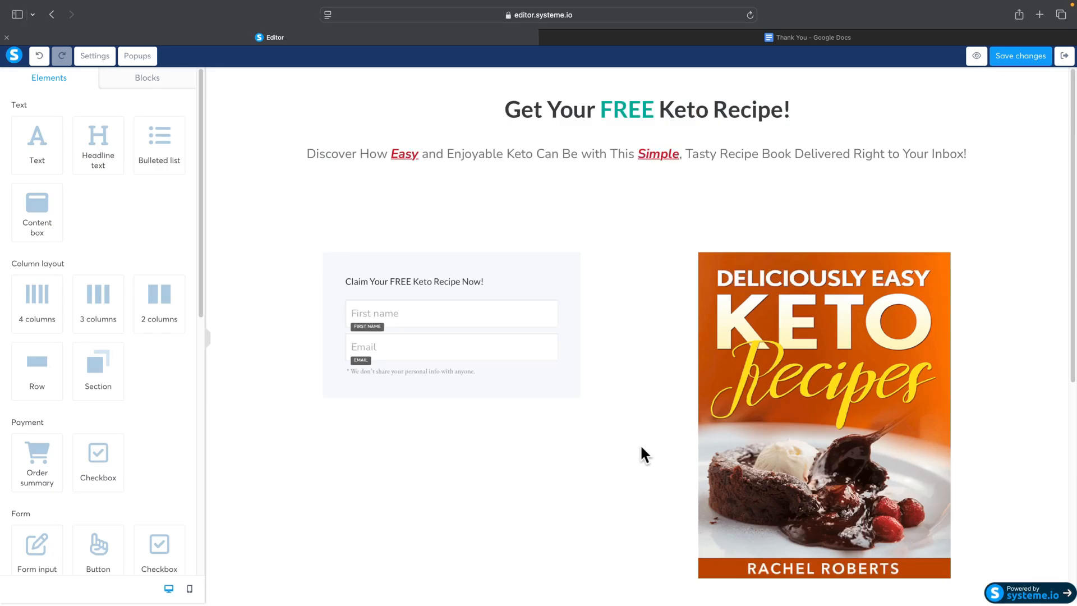
pyautogui.click(942, 244)
pyautogui.click(655, 317)
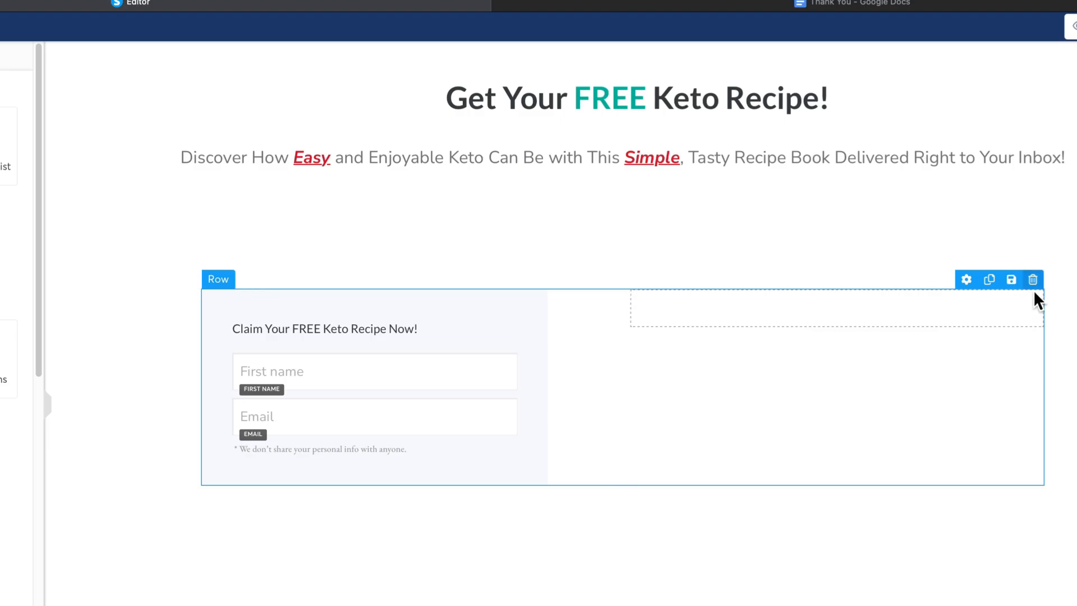
pyautogui.click(1034, 286)
pyautogui.click(630, 379)
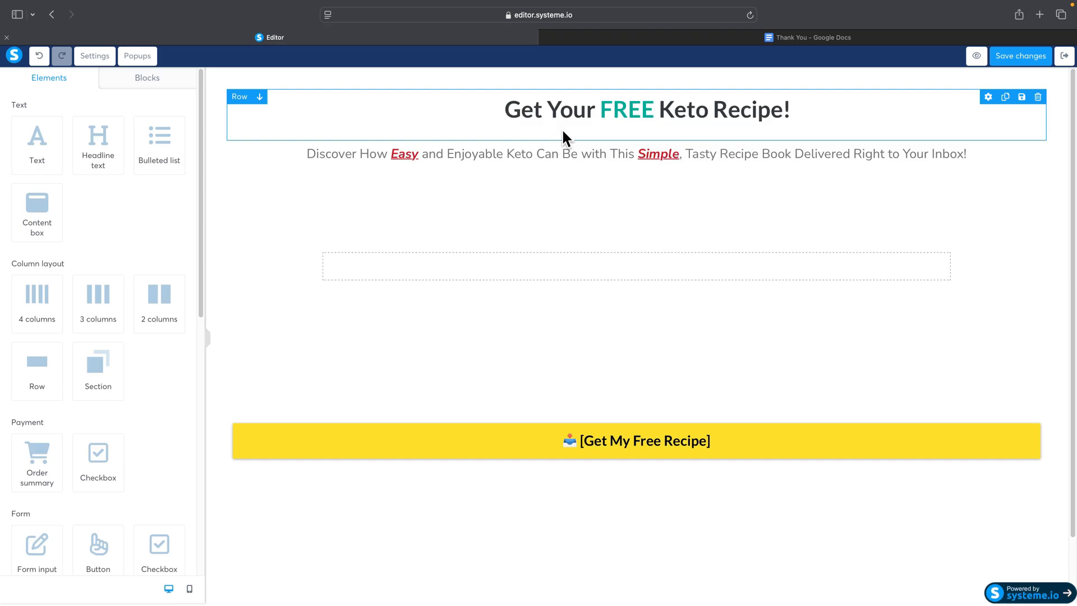
# Step: Add a video element below the subheadline and set its video type to Upload file
pyautogui.scroll(-6, 128, 241)
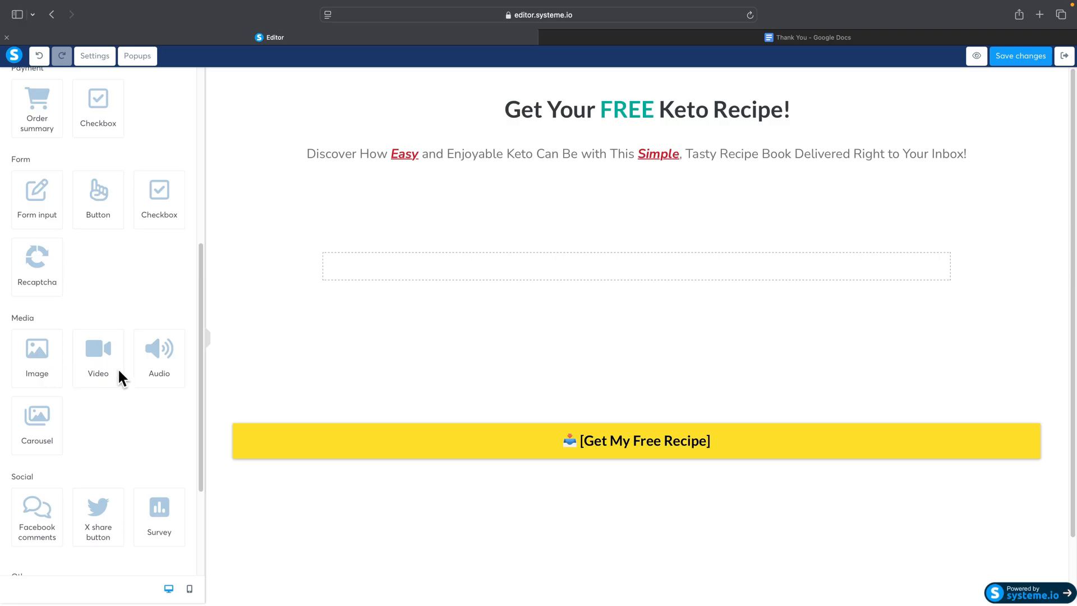
pyautogui.moveTo(120, 368); pyautogui.dragTo(550, 238)
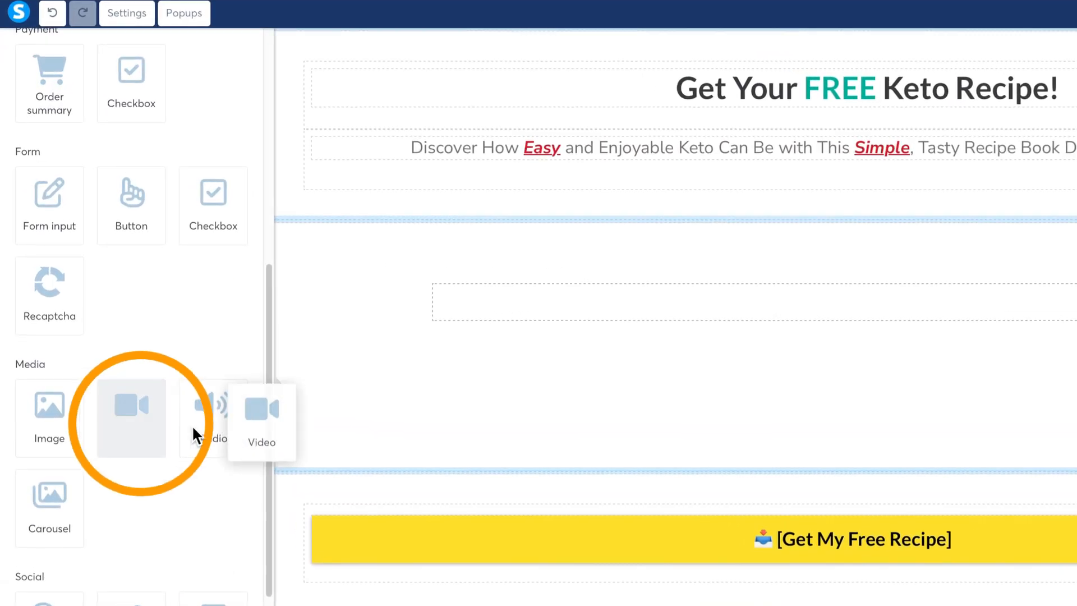
pyautogui.moveTo(655, 301); pyautogui.dragTo(650, 302)
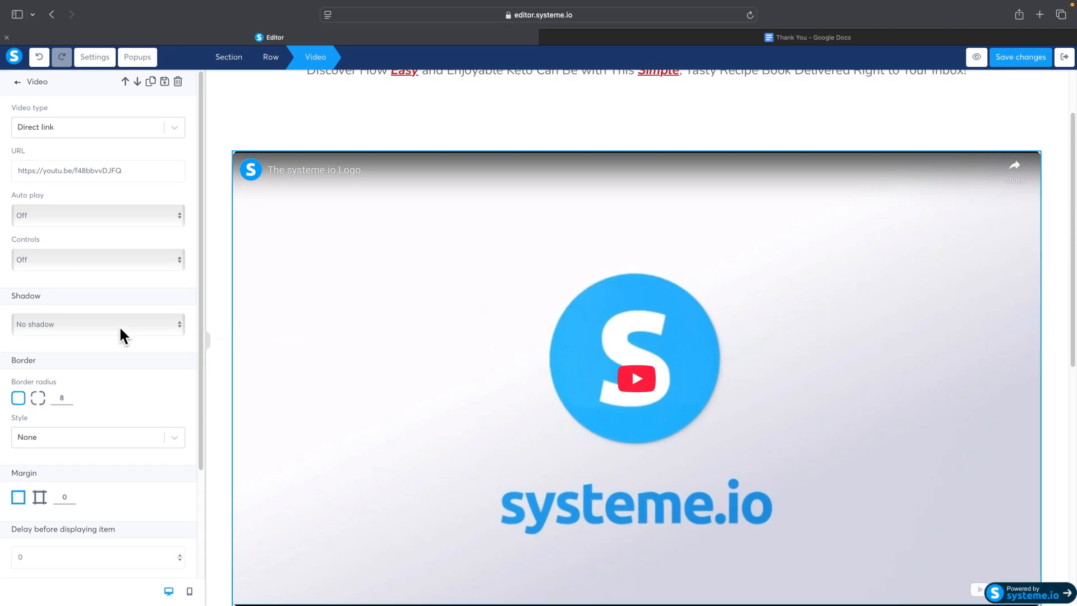
pyautogui.click(79, 130)
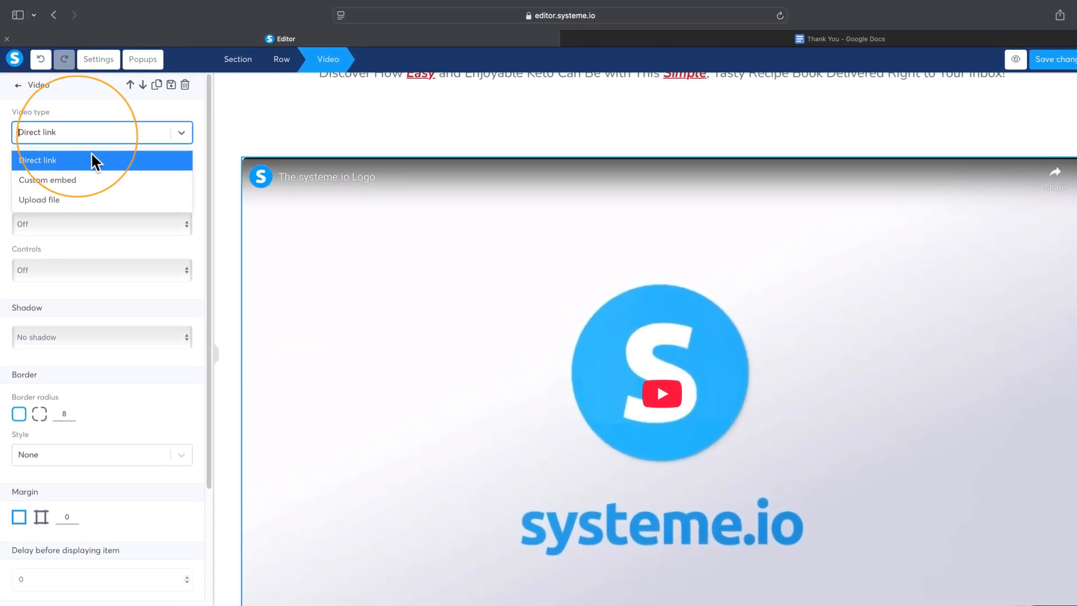
pyautogui.click(88, 199)
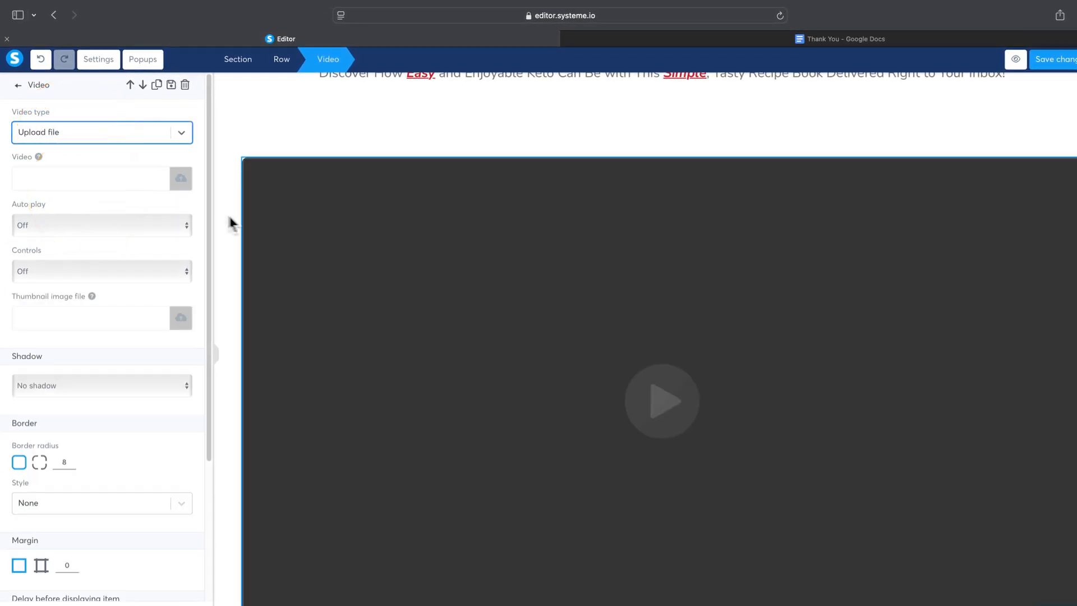
pyautogui.click(629, 121)
# Step: Delete the empty section between the video and the yellow button
pyautogui.scroll(-6, 639, 286)
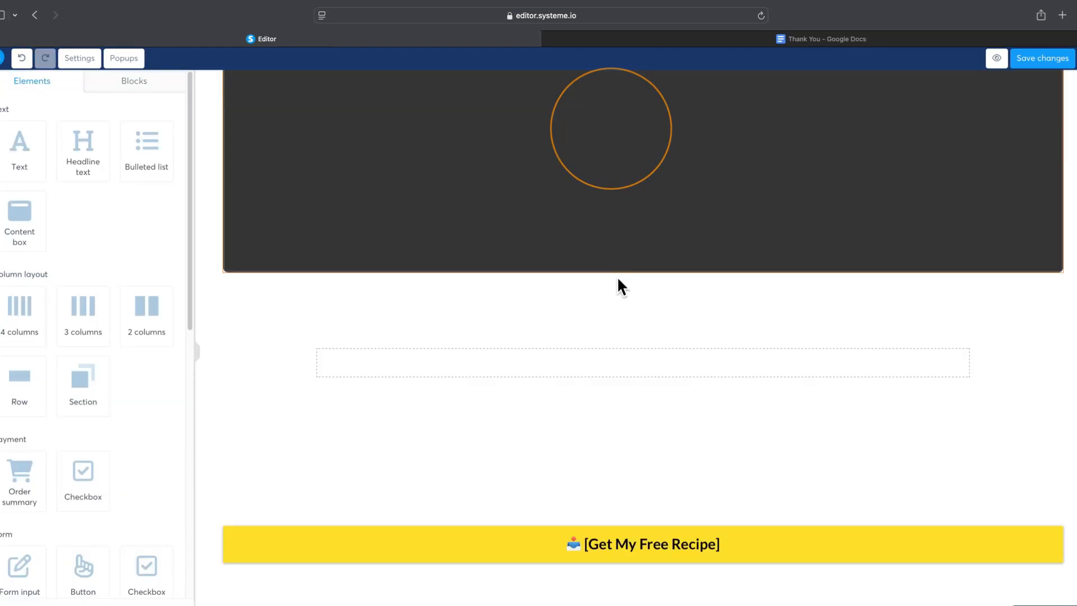
pyautogui.click(1076, 294)
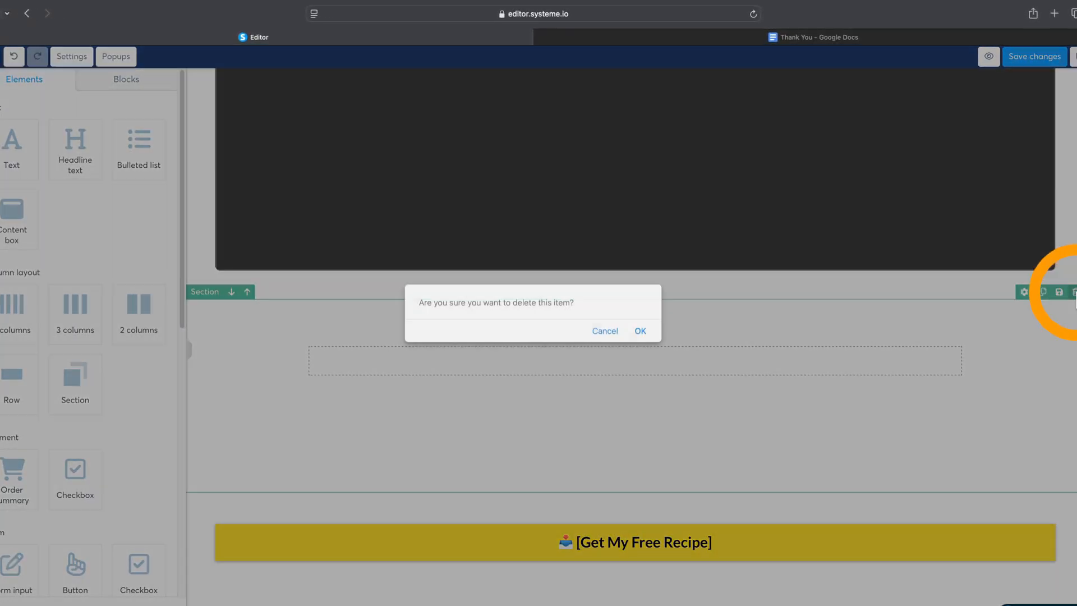
pyautogui.click(640, 331)
# Step: Replace the headline with "Thank You! Your Free Keto Recipes PDF is on Its Way!" copied from the Thank You Google Doc
pyautogui.scroll(5, 534, 334)
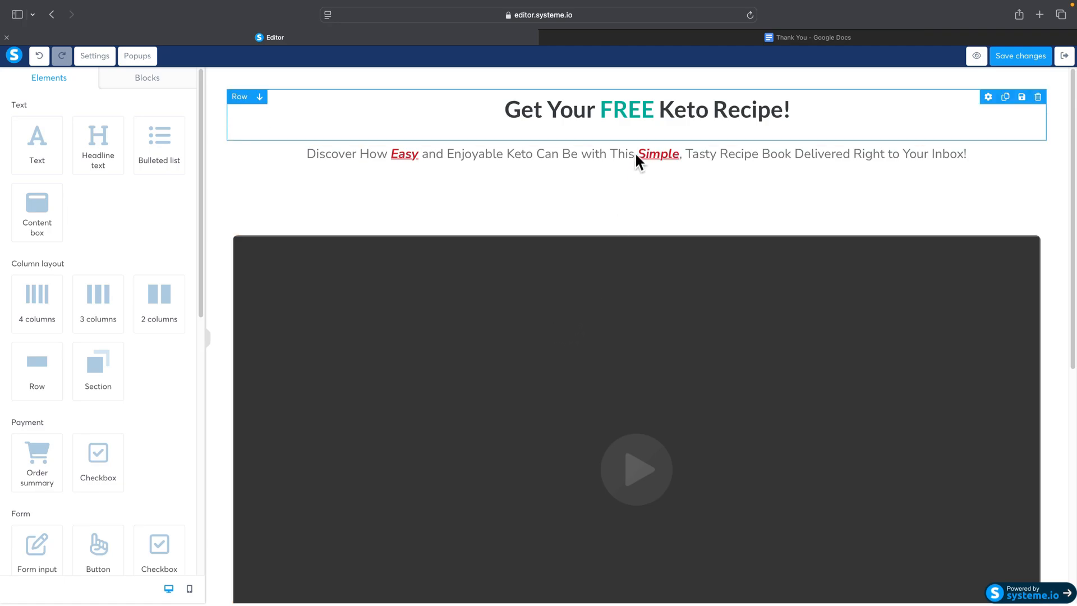
pyautogui.moveTo(761, 34)
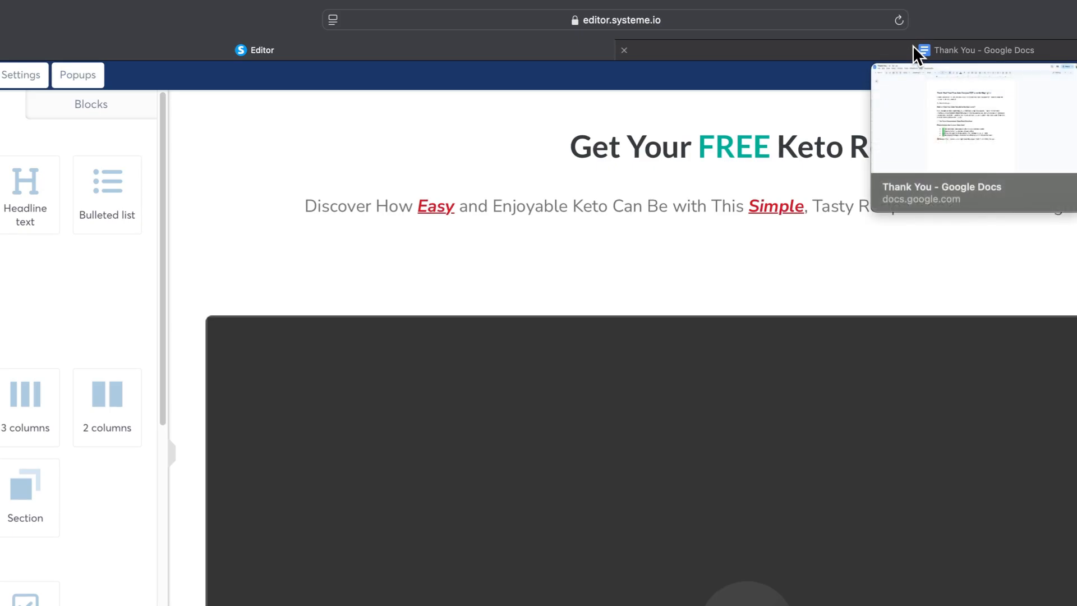
pyautogui.click(914, 48)
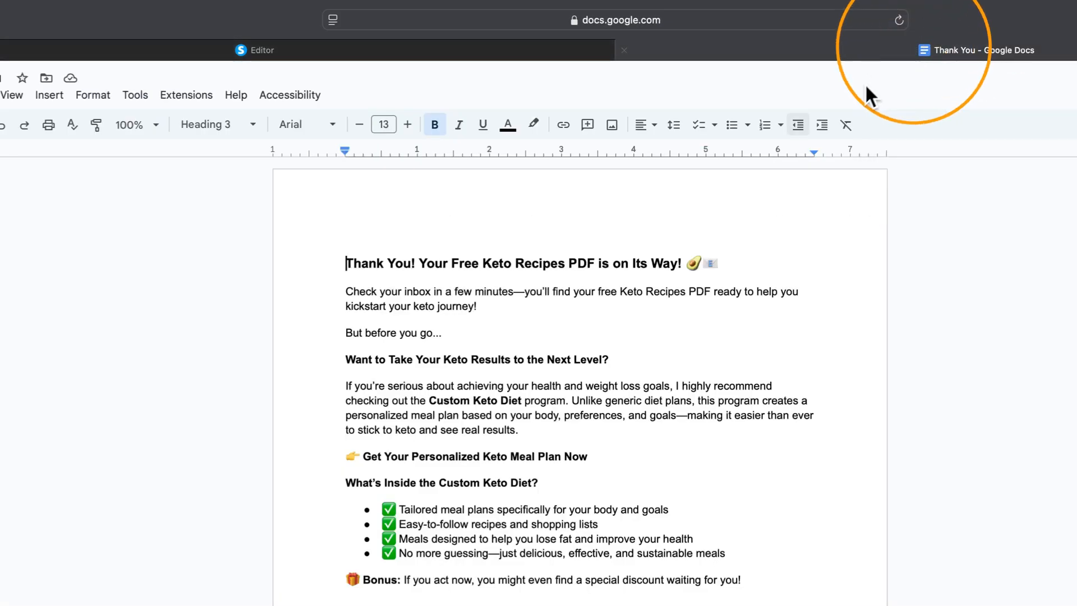
pyautogui.moveTo(341, 264); pyautogui.dragTo(749, 262)
pyautogui.press('super+c')
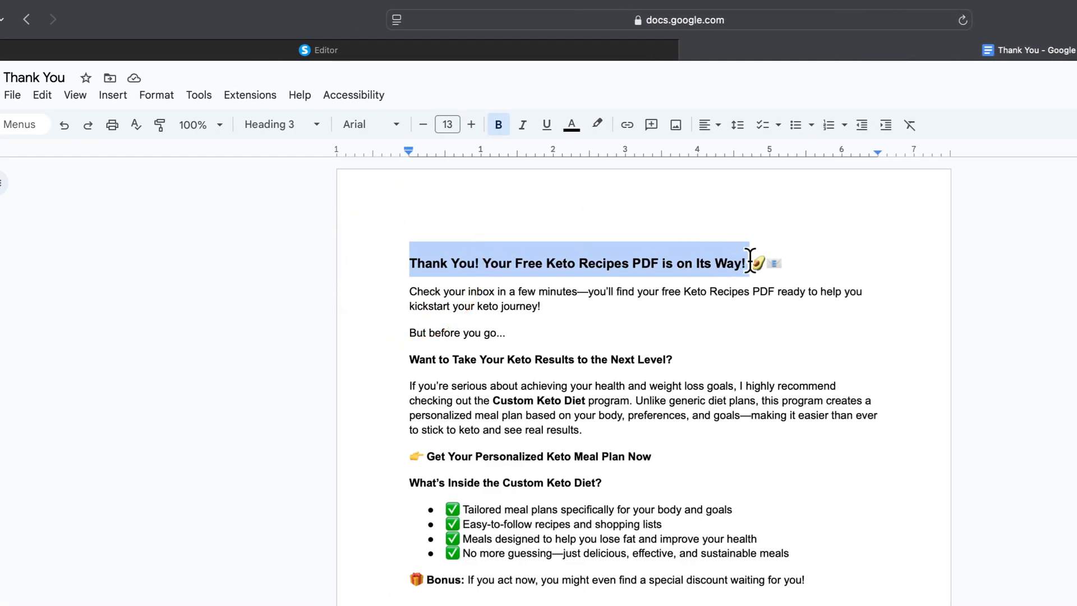
pyautogui.click(467, 50)
pyautogui.click(805, 152)
pyautogui.moveTo(479, 154); pyautogui.dragTo(1034, 161)
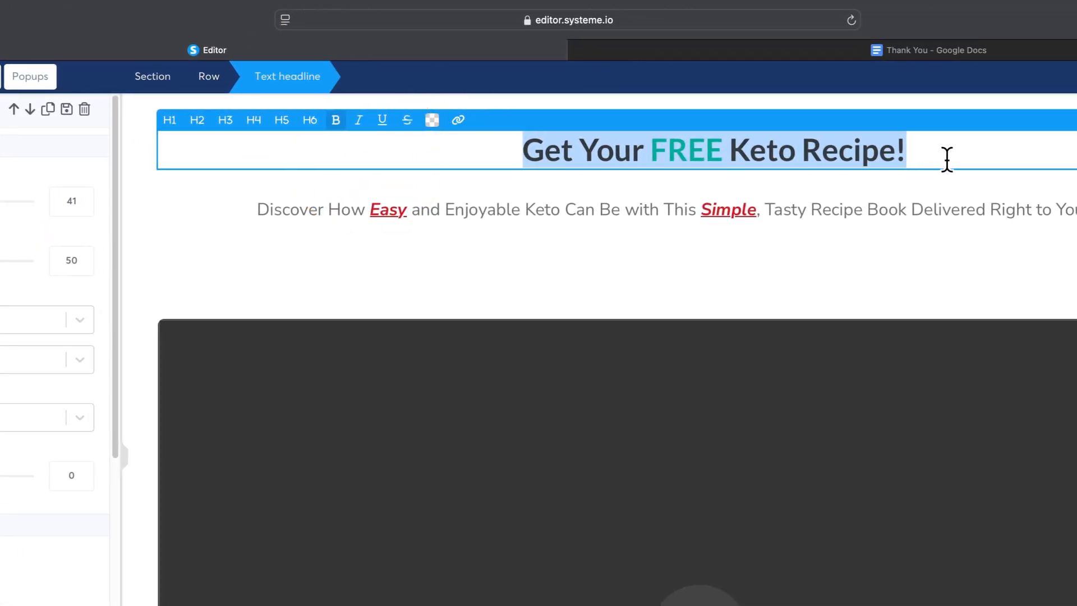
pyautogui.press('super+v')
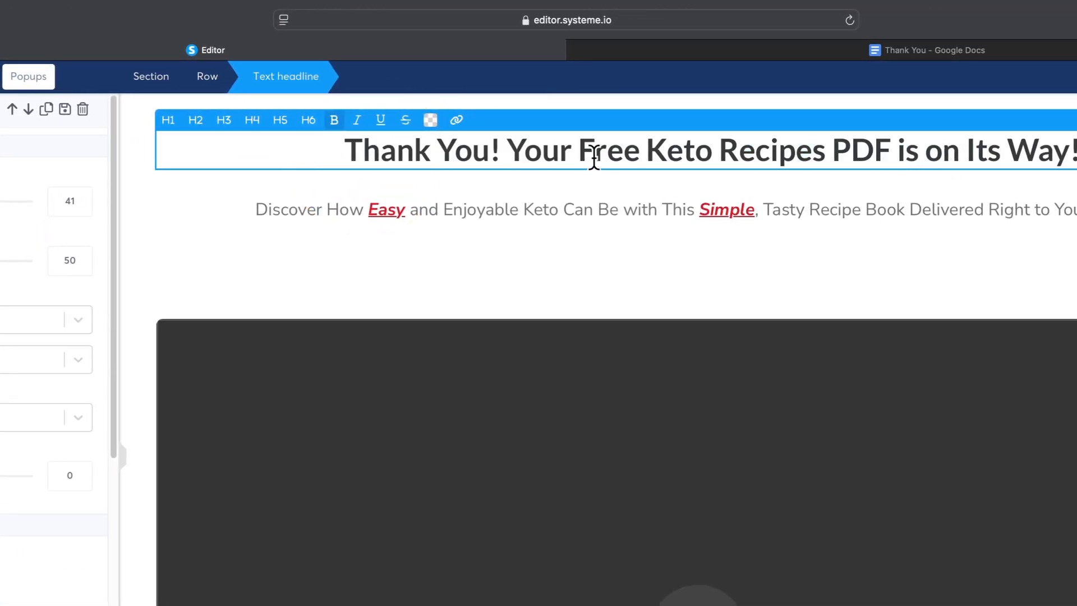
# Step: Color the word "Free" in the headline turquoise (50E3C2)
pyautogui.doubleClick(594, 155)
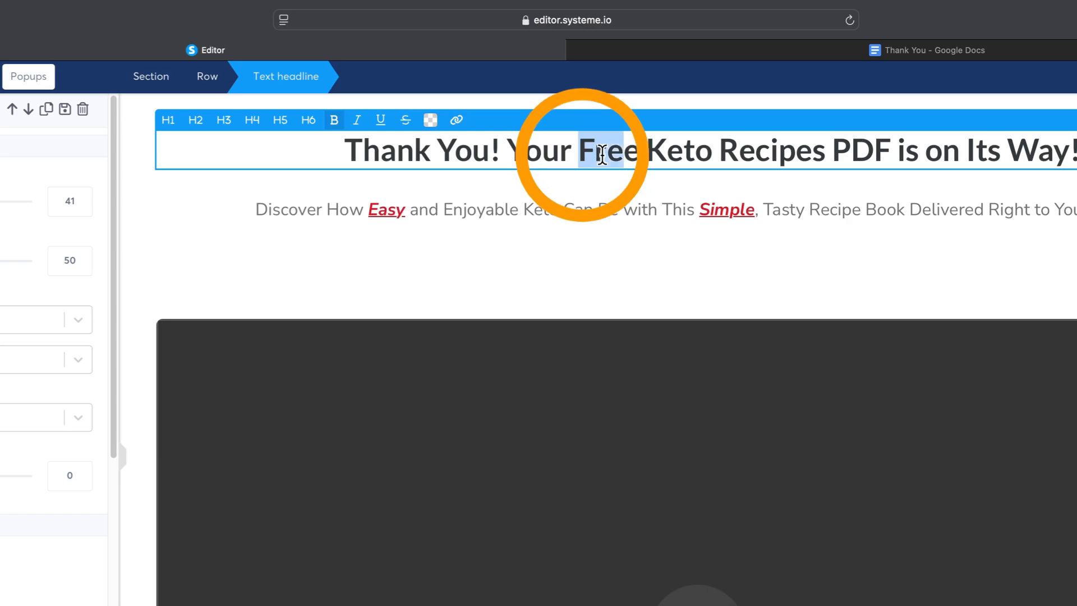
pyautogui.click(432, 126)
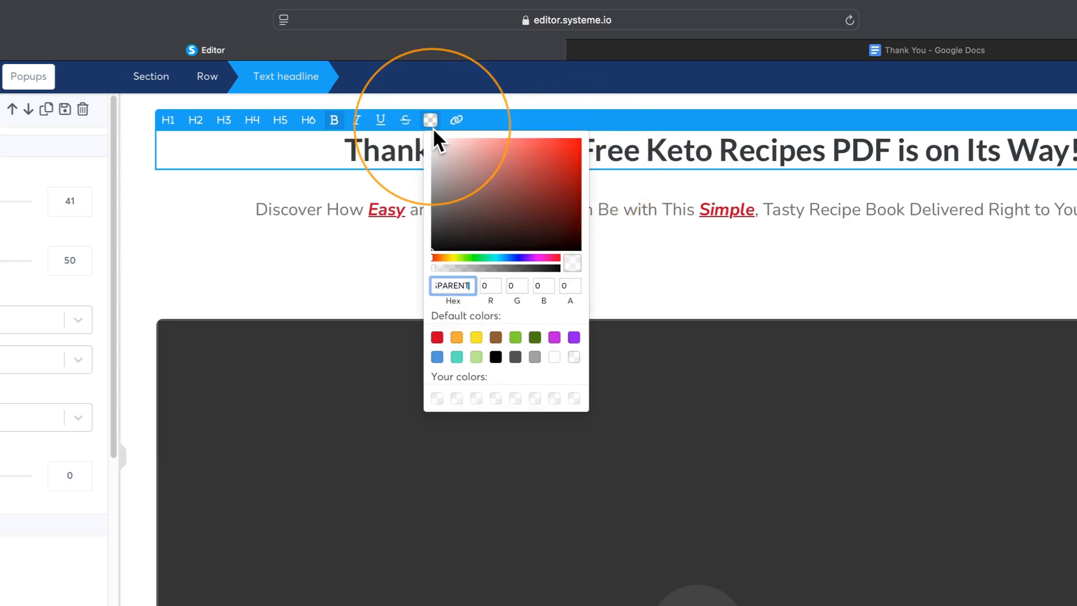
pyautogui.click(456, 357)
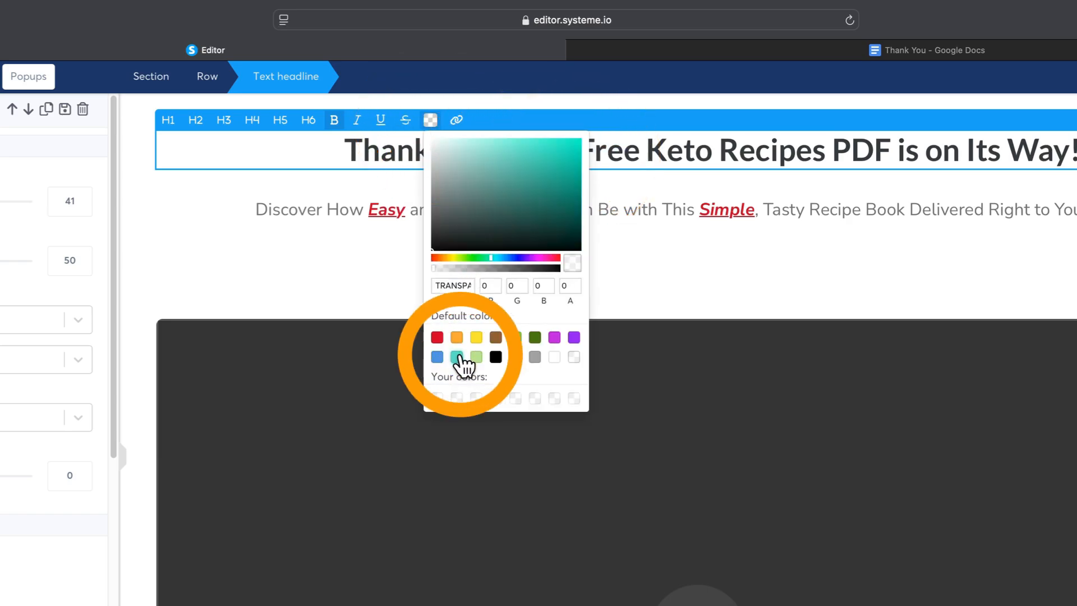
pyautogui.click(630, 279)
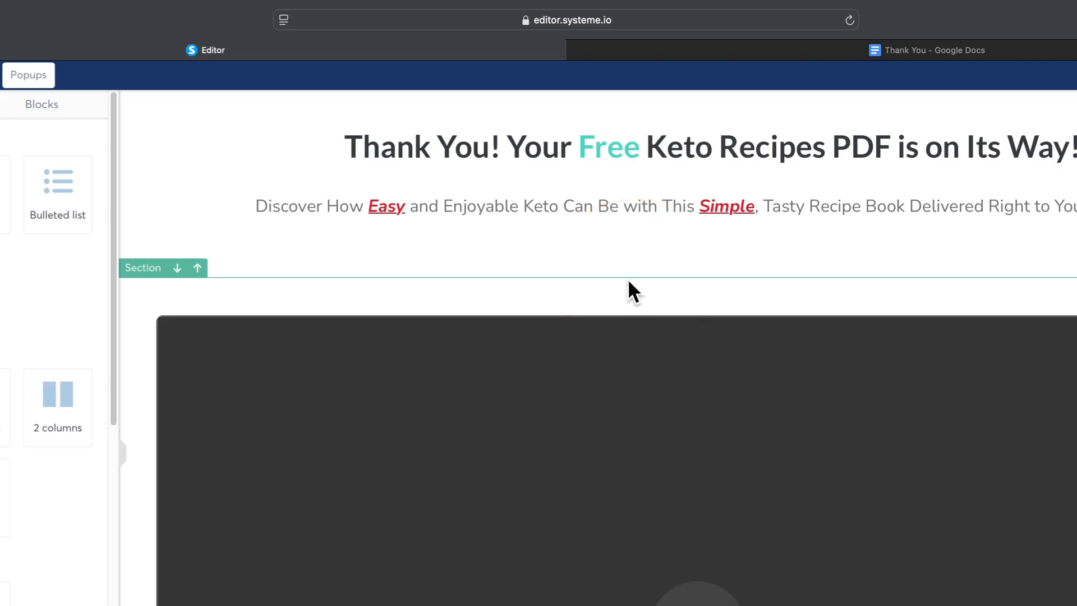
# Step: Replace the subheadline with the "Check your inbox in a few minutes" sentence copied from the Thank You Google Doc
pyautogui.click(892, 49)
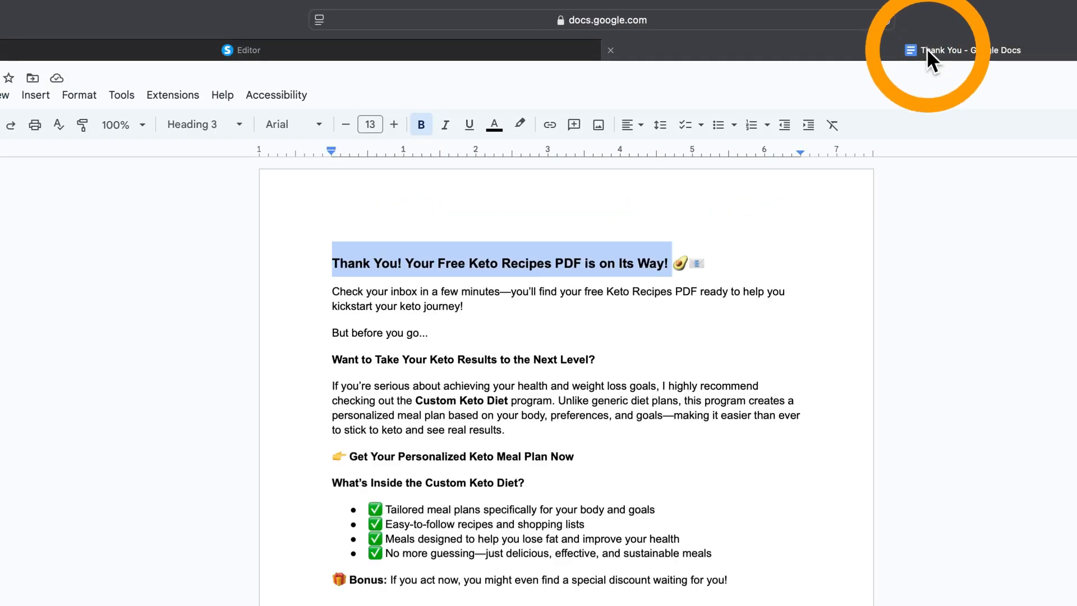
pyautogui.moveTo(331, 291); pyautogui.dragTo(484, 305)
pyautogui.press('super+c')
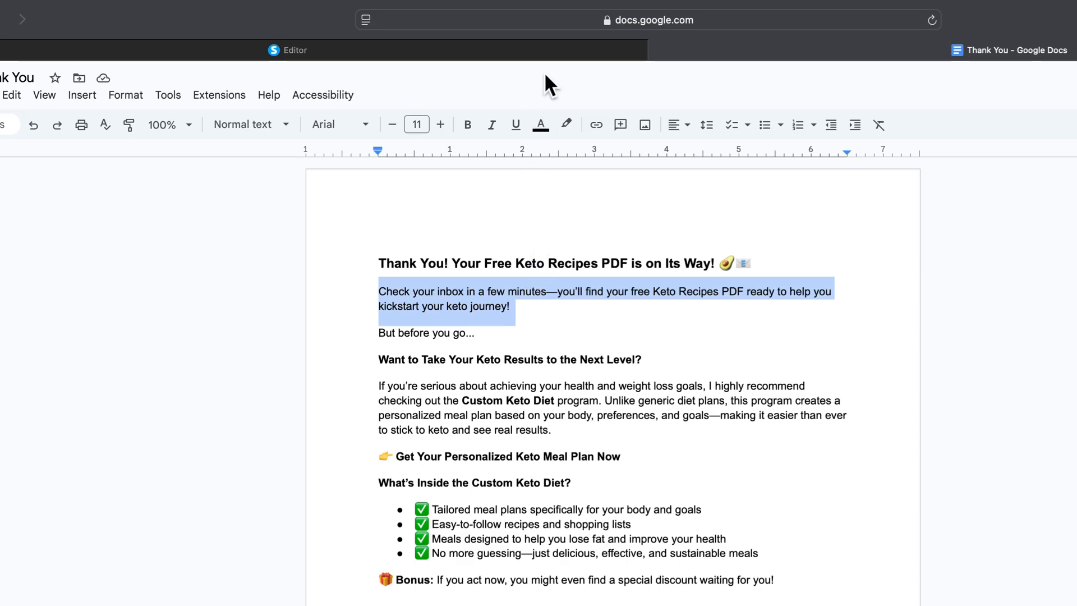
pyautogui.click(550, 57)
pyautogui.click(637, 212)
pyautogui.moveTo(337, 208); pyautogui.dragTo(1076, 207)
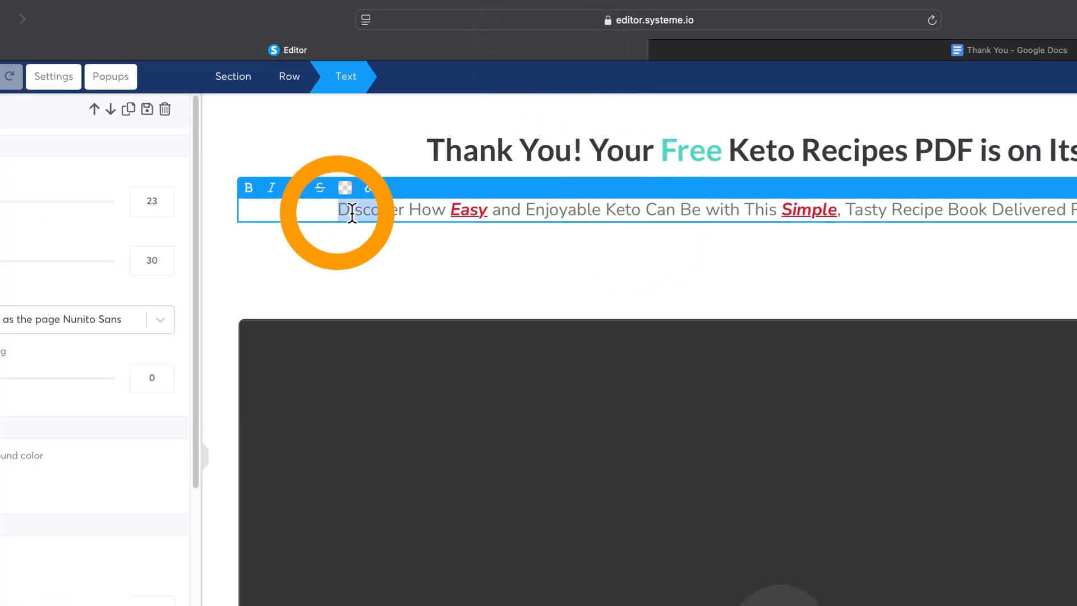
pyautogui.press('super+v')
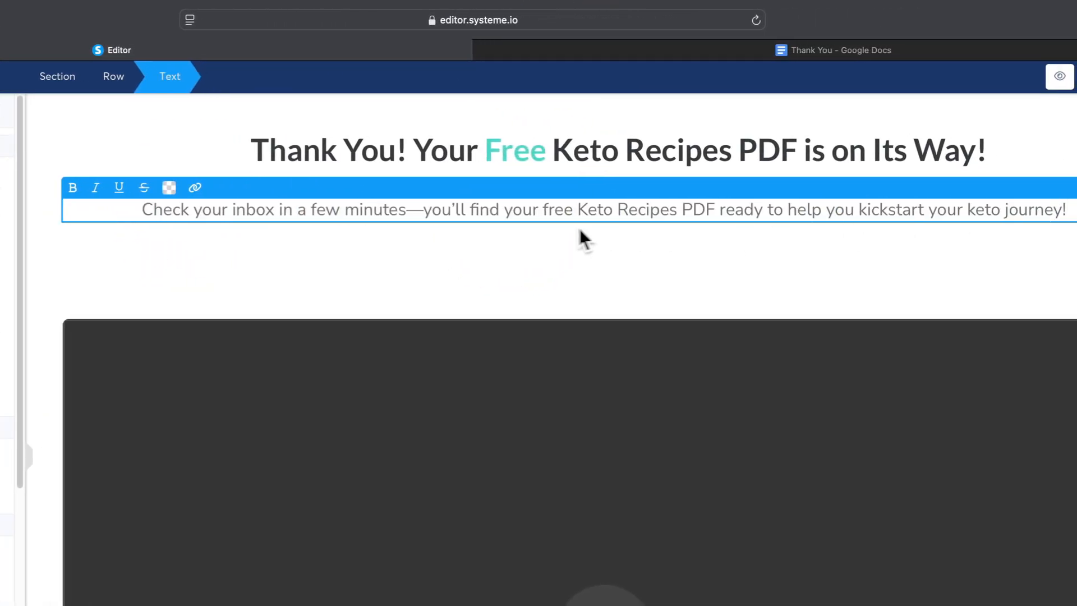
# Step: Format the word "free" in the subheadline as italic, underlined and red (D0021B)
pyautogui.doubleClick(783, 207)
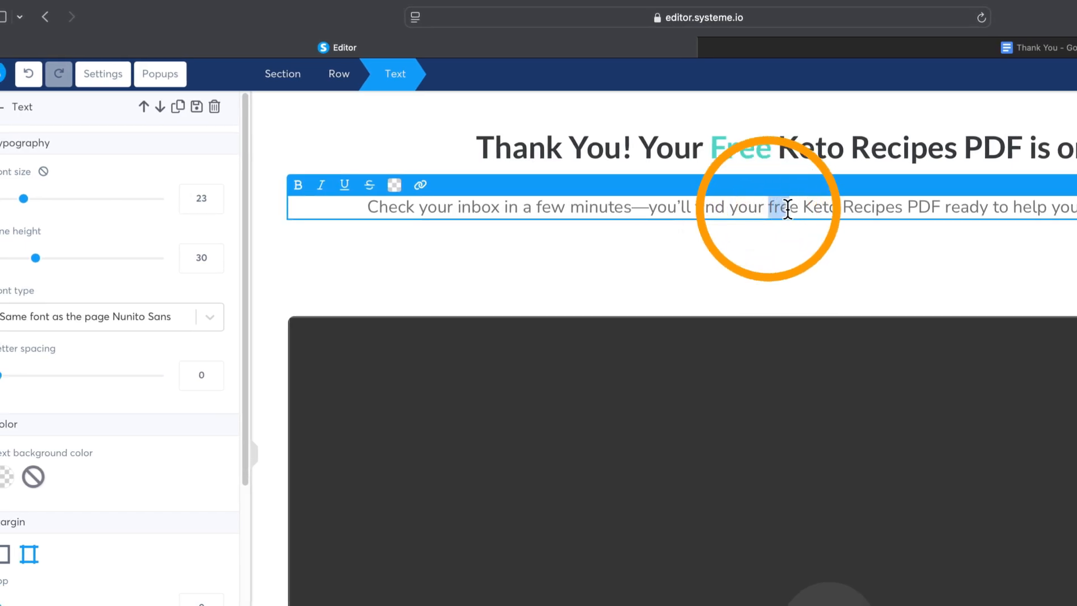
pyautogui.click(321, 185)
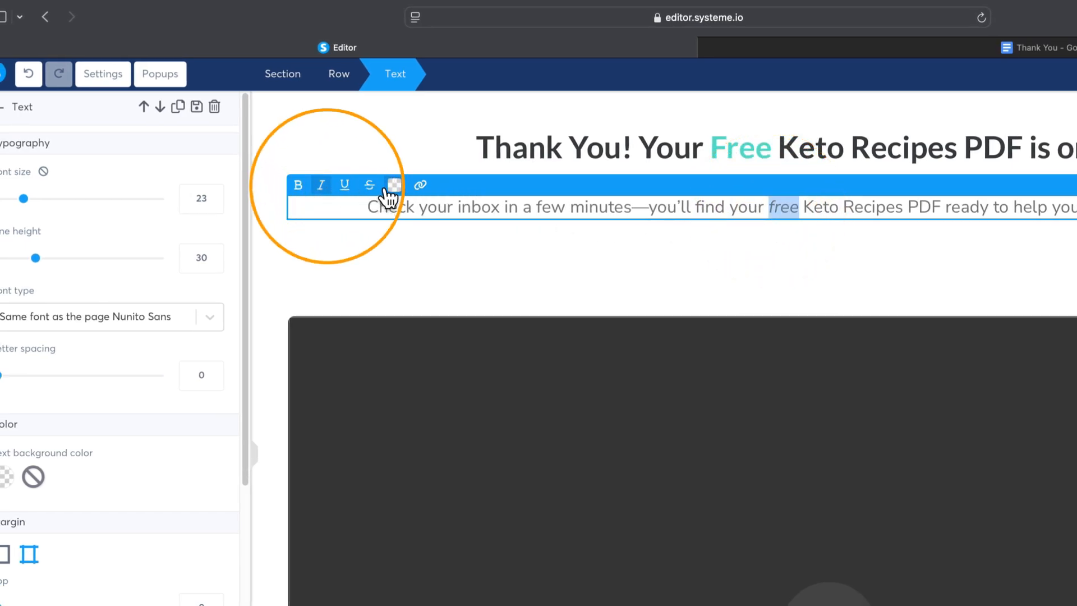
pyautogui.click(394, 185)
pyautogui.click(401, 403)
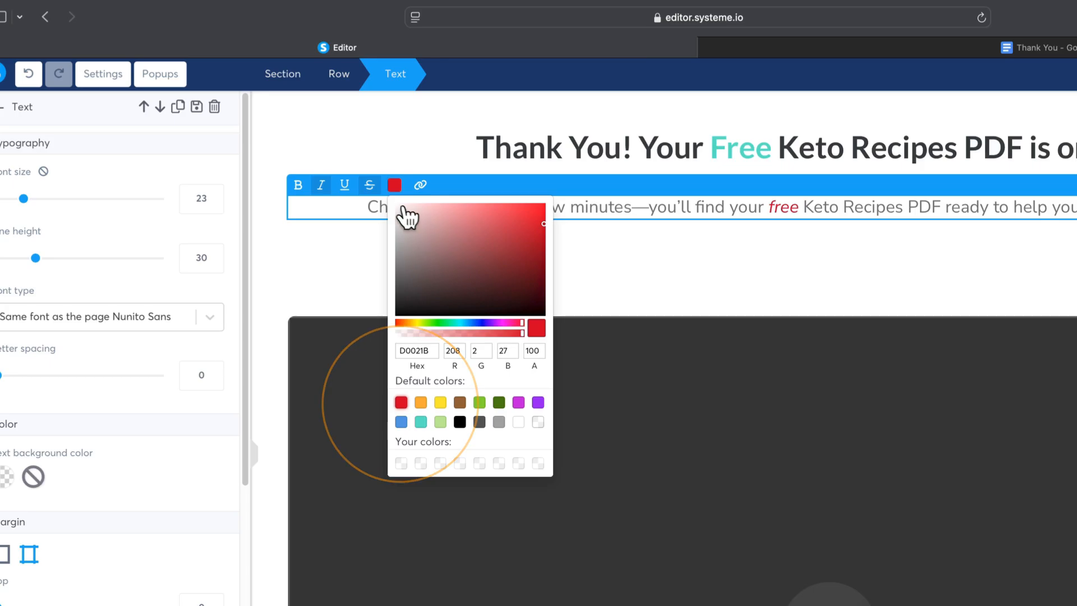
pyautogui.click(344, 185)
pyautogui.click(821, 294)
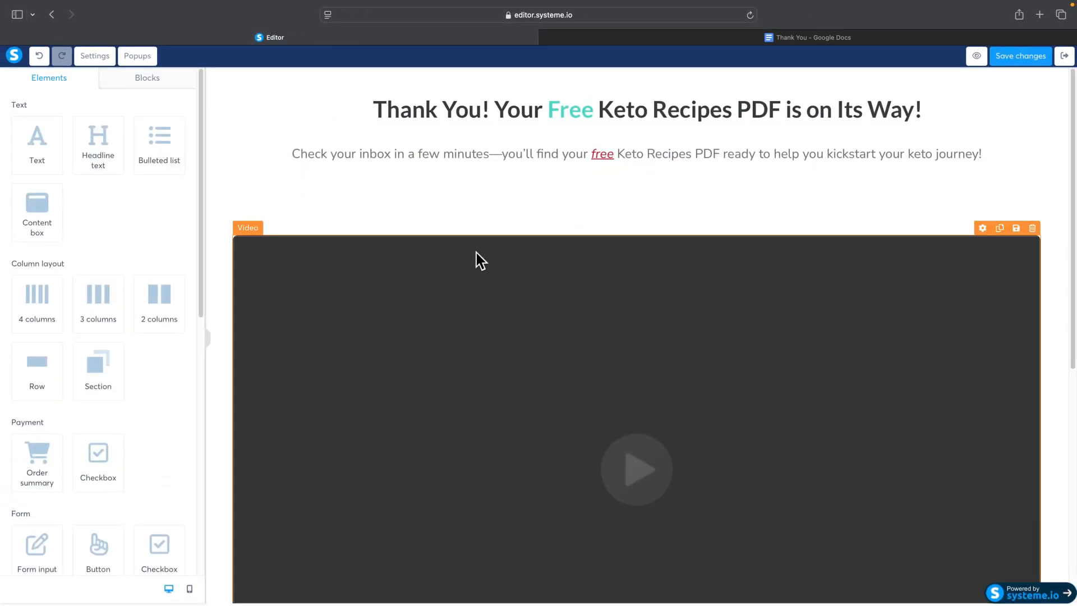
# Step: Copy the "👉 Get Your Personalized Keto Meal Plan Now" line from the Thank You Google Doc for the yellow button, and return to the page editor
pyautogui.scroll(-5, 476, 269)
pyautogui.click(607, 365)
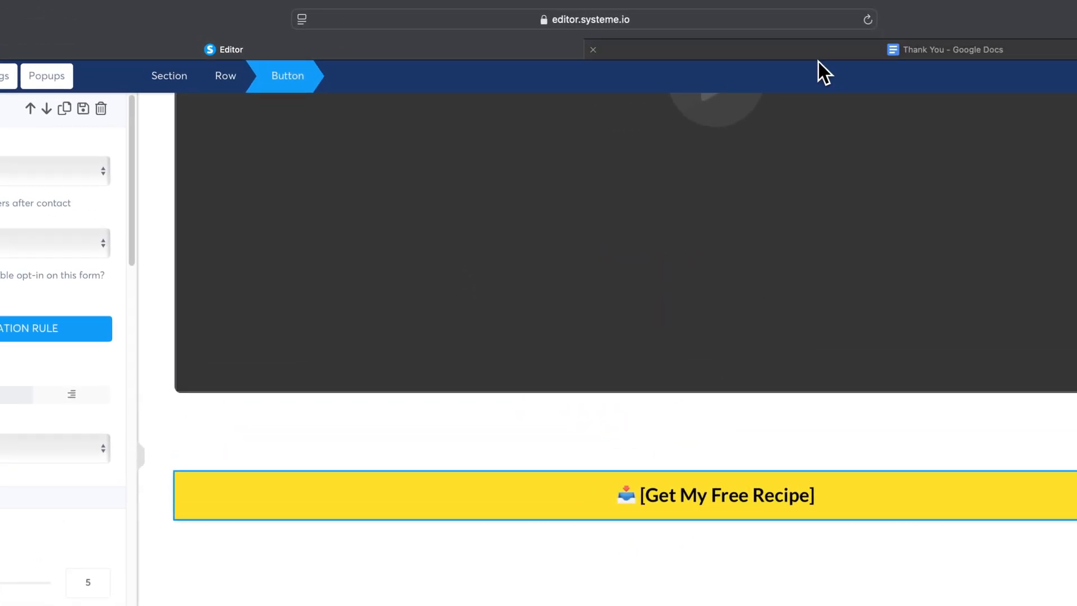
pyautogui.click(814, 45)
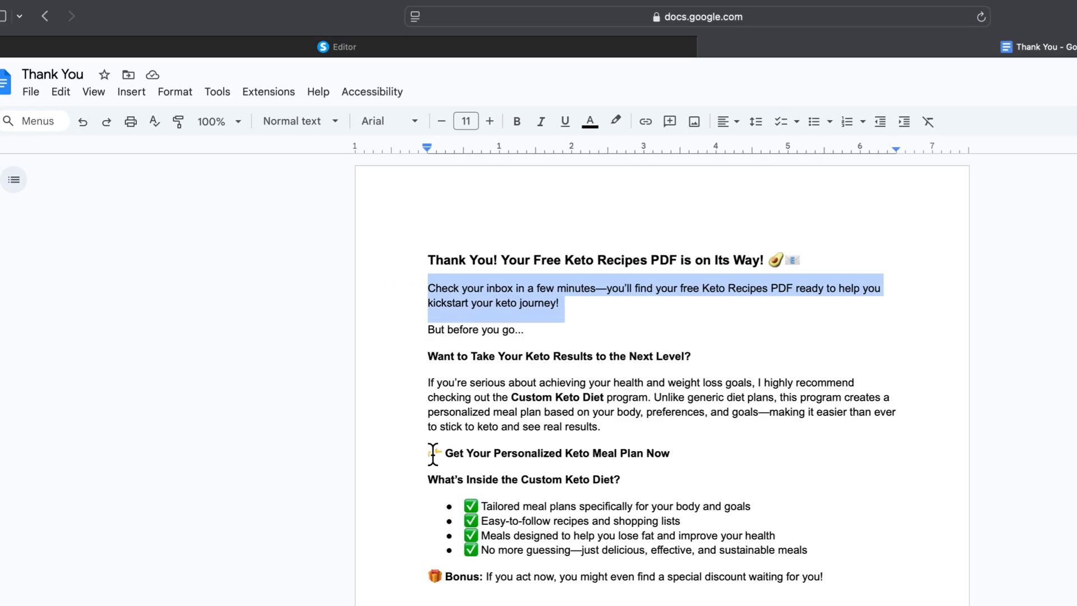
pyautogui.moveTo(432, 453); pyautogui.dragTo(617, 452)
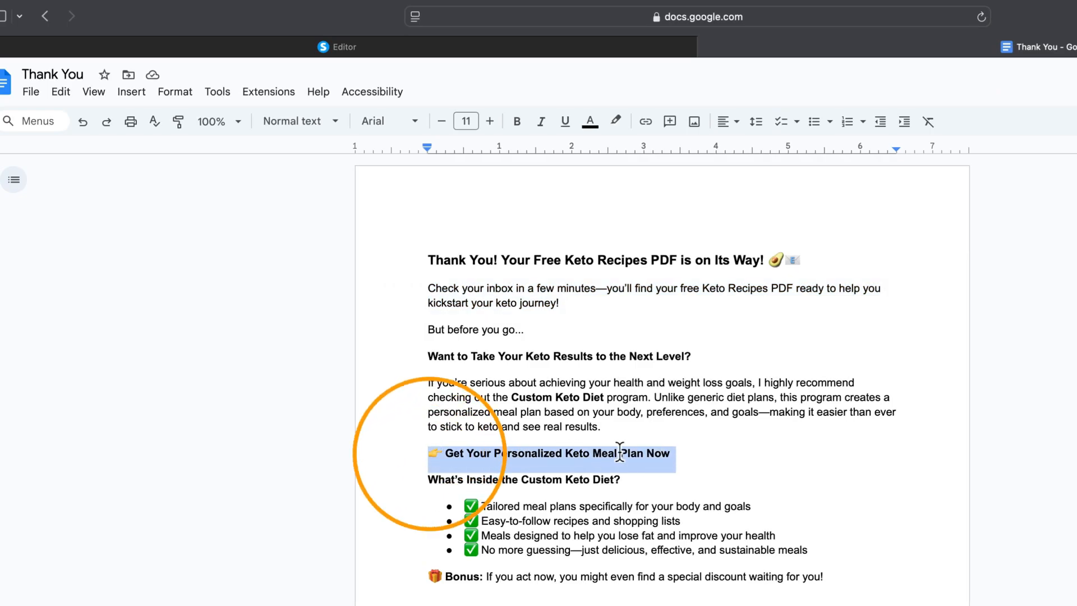
pyautogui.rightClick(625, 454)
pyautogui.click(655, 457)
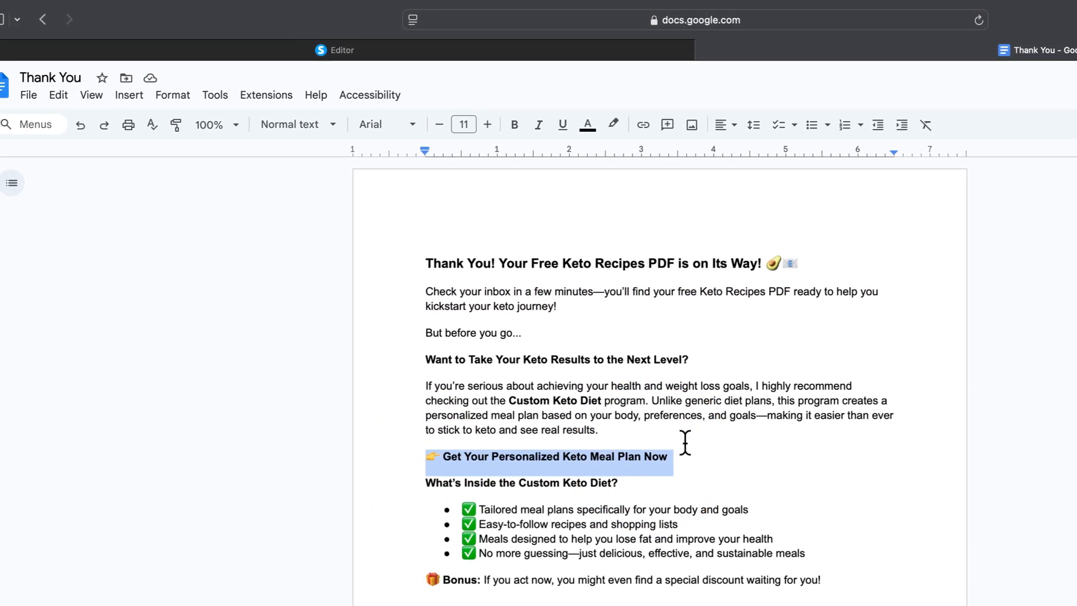
pyautogui.click(686, 443)
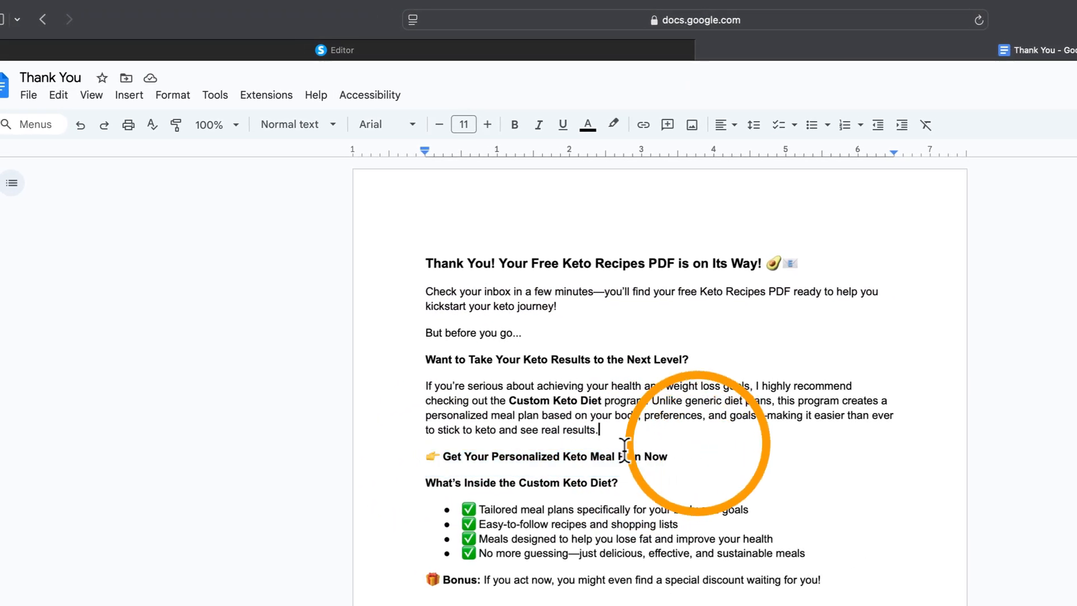
pyautogui.moveTo(422, 454); pyautogui.dragTo(663, 457)
pyautogui.hotkey('ctrl', 'c')
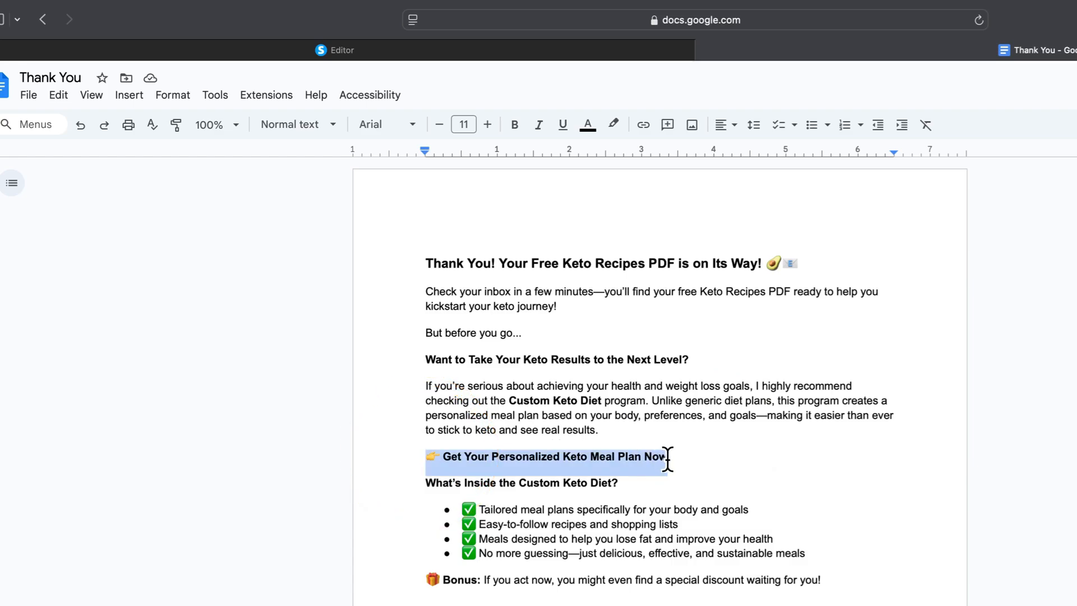
pyautogui.click(447, 53)
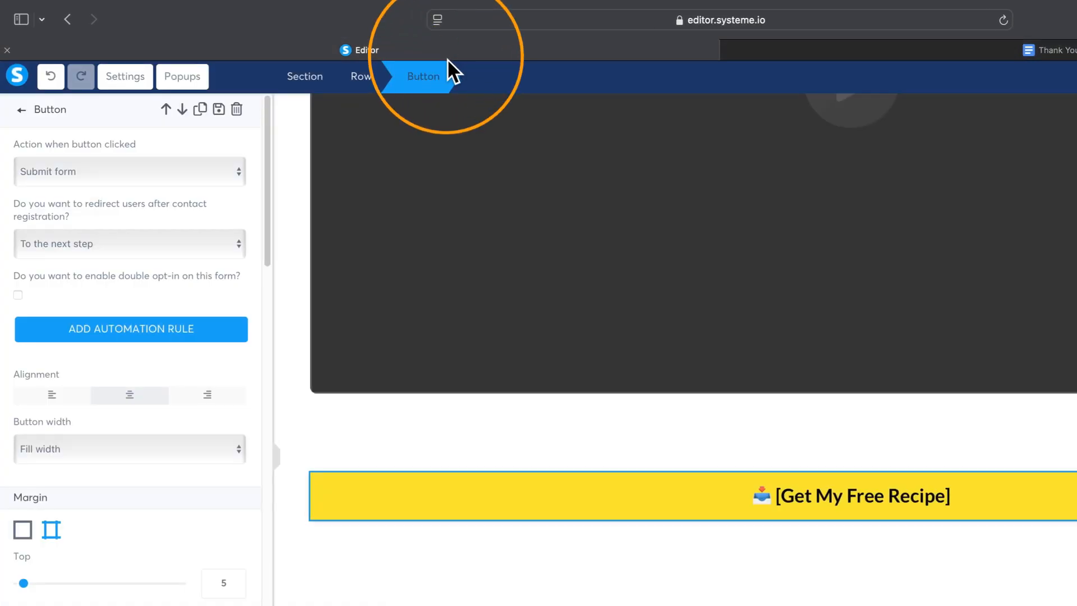
# Step: Replace the yellow button's text with the copied "👉 Get Your Personalized Keto Meal Plan Now" line
pyautogui.click(651, 530)
pyautogui.click(642, 440)
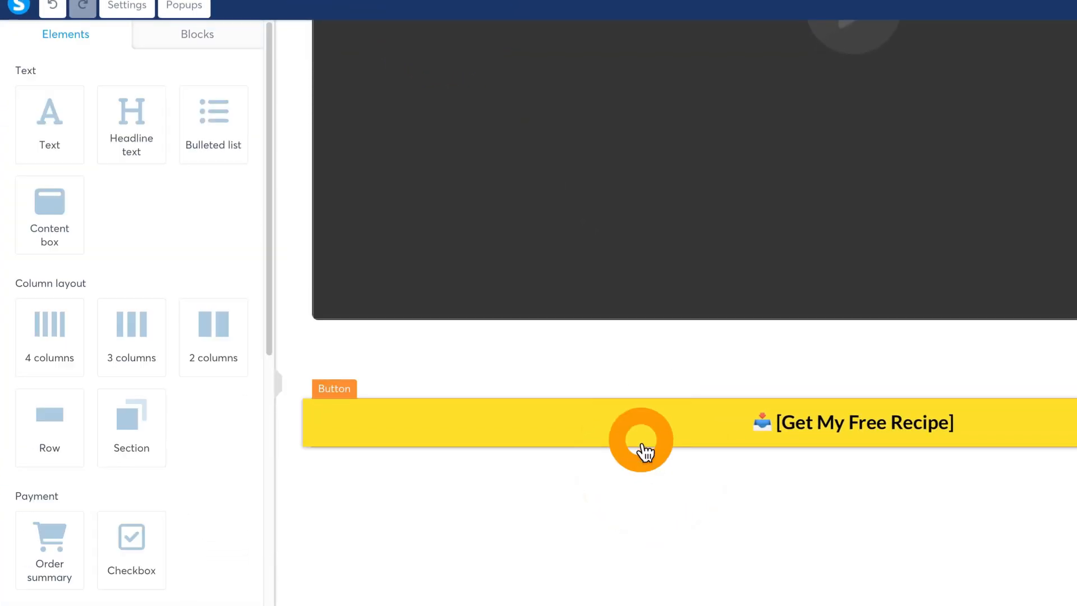
pyautogui.scroll(-10, 187, 441)
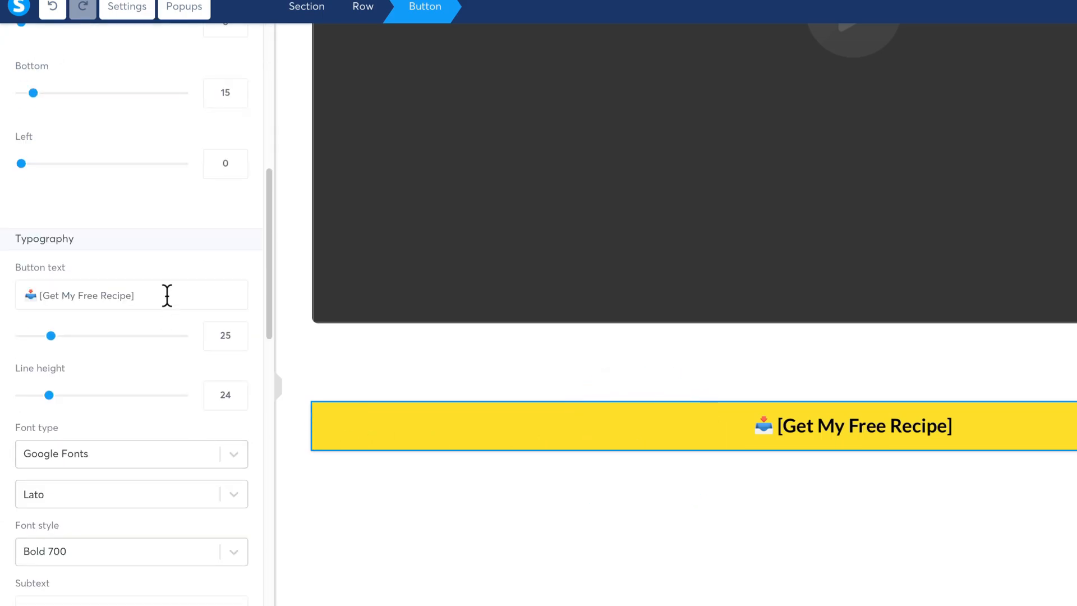
pyautogui.moveTo(167, 296); pyautogui.dragTo(29, 286)
pyautogui.hotkey('ctrl', 'v')
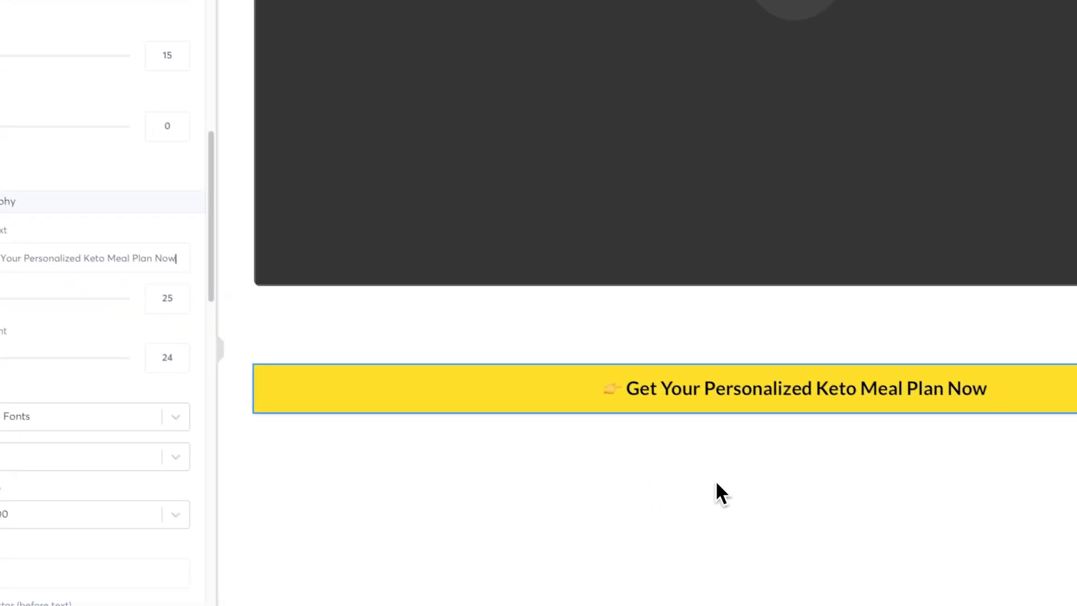
pyautogui.click(662, 330)
# Step: Set the yellow button's click action to Open URL
pyautogui.click(644, 381)
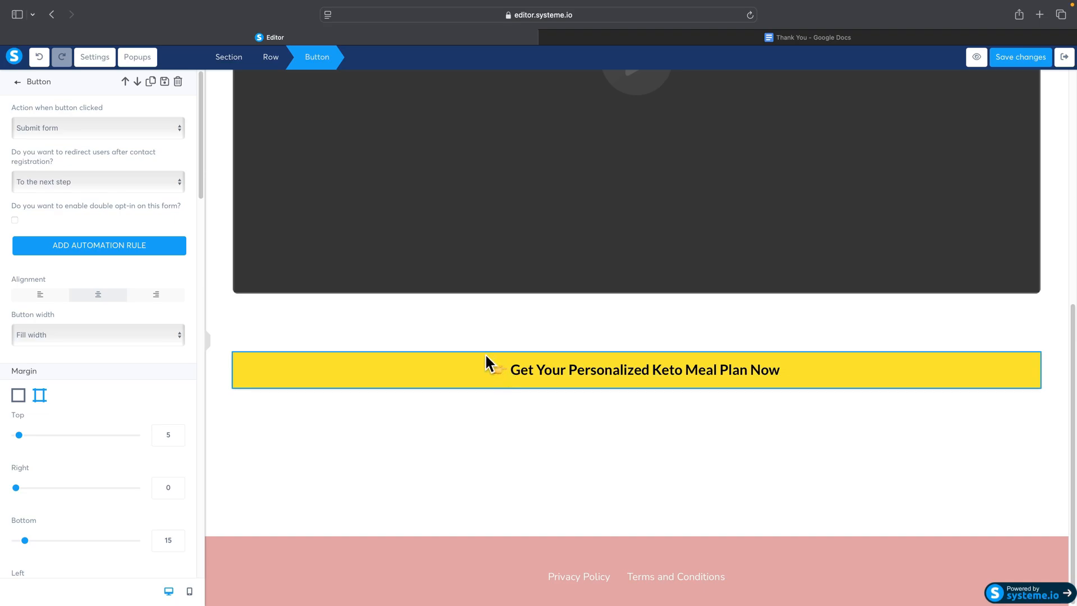
pyautogui.click(41, 137)
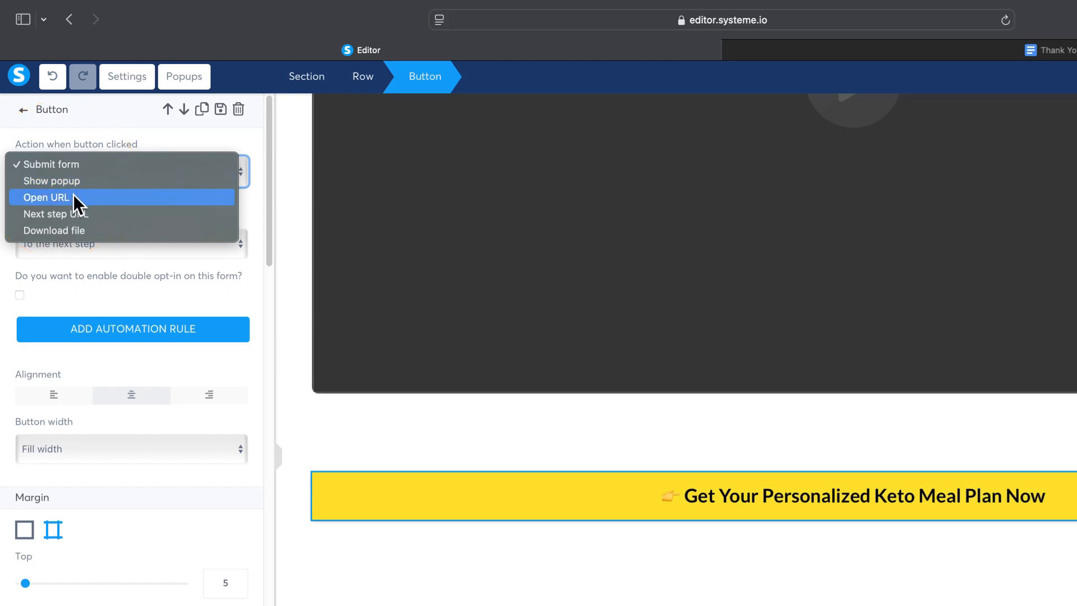
pyautogui.click(57, 146)
pyautogui.click(156, 222)
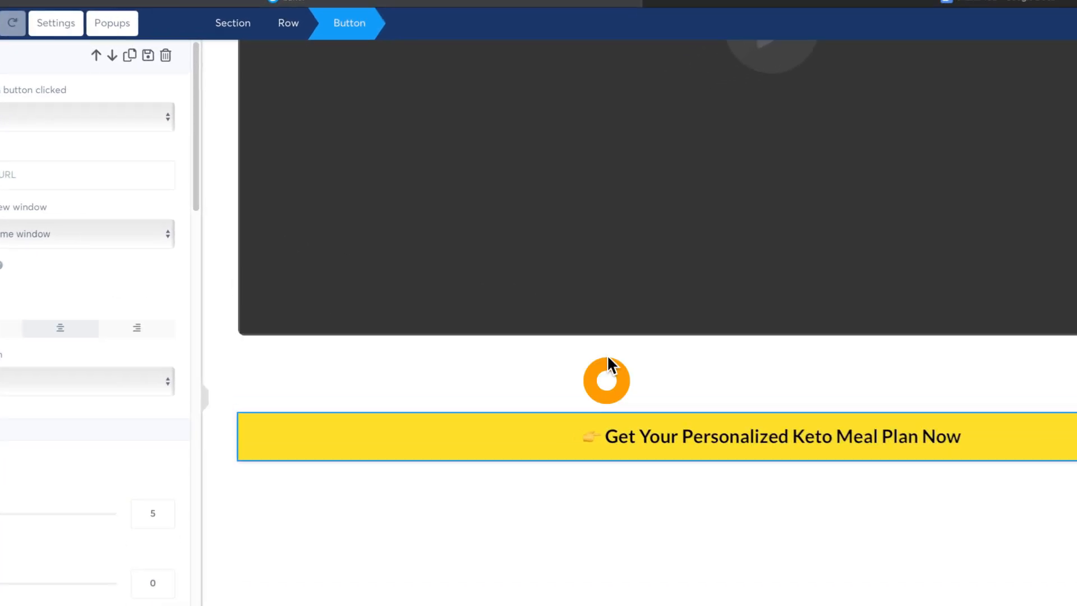
pyautogui.click(511, 328)
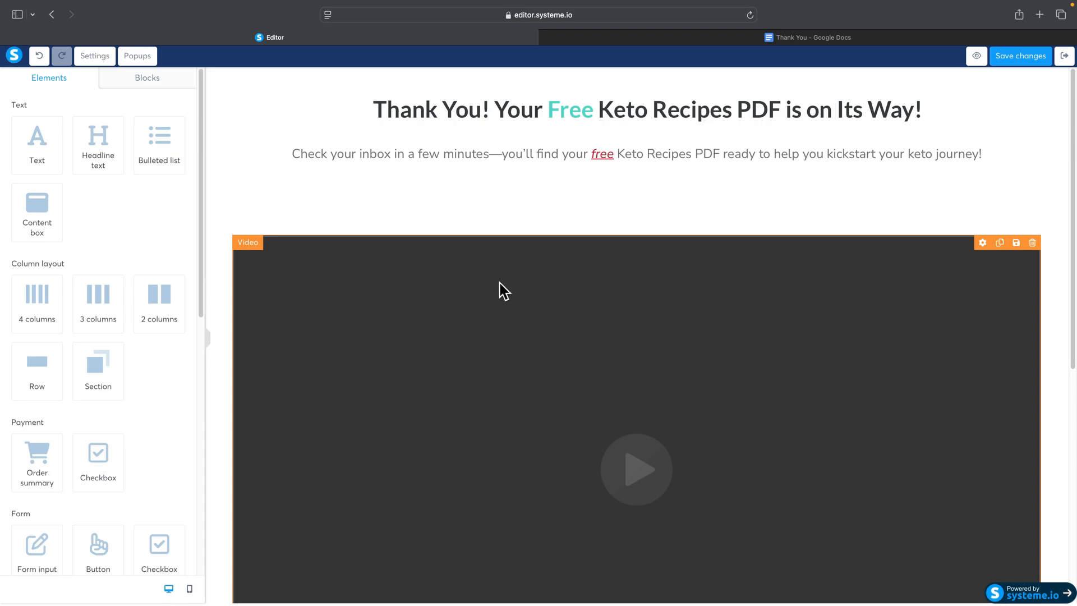
# Step: Review the thank you page from headline to button in both the desktop and mobile layouts, ending in the desktop layout
pyautogui.scroll(-6, 501, 286)
pyautogui.scroll(6, 503, 291)
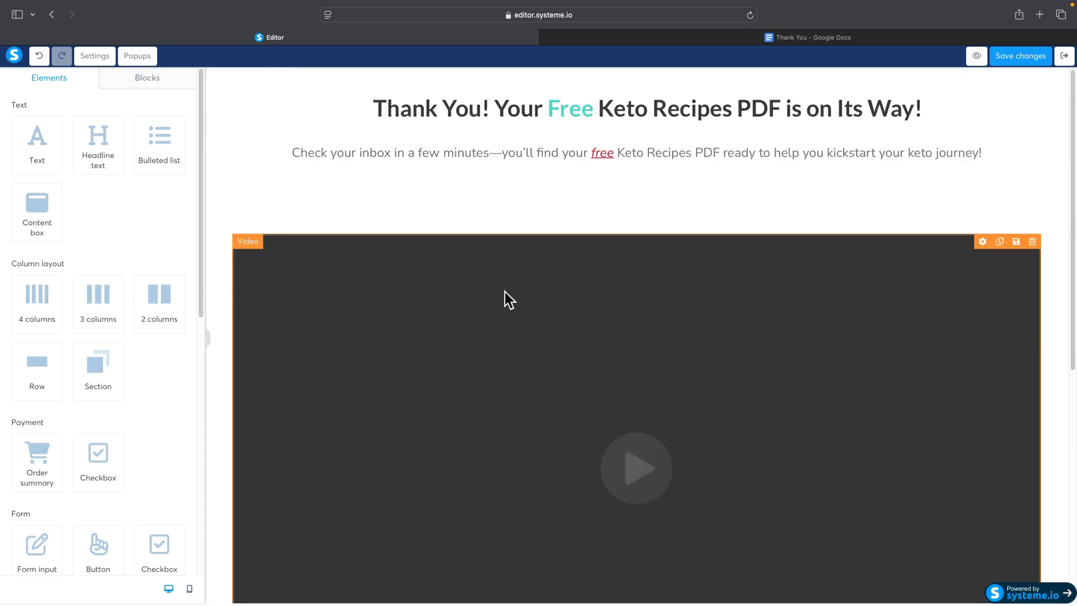
pyautogui.scroll(-2, 504, 291)
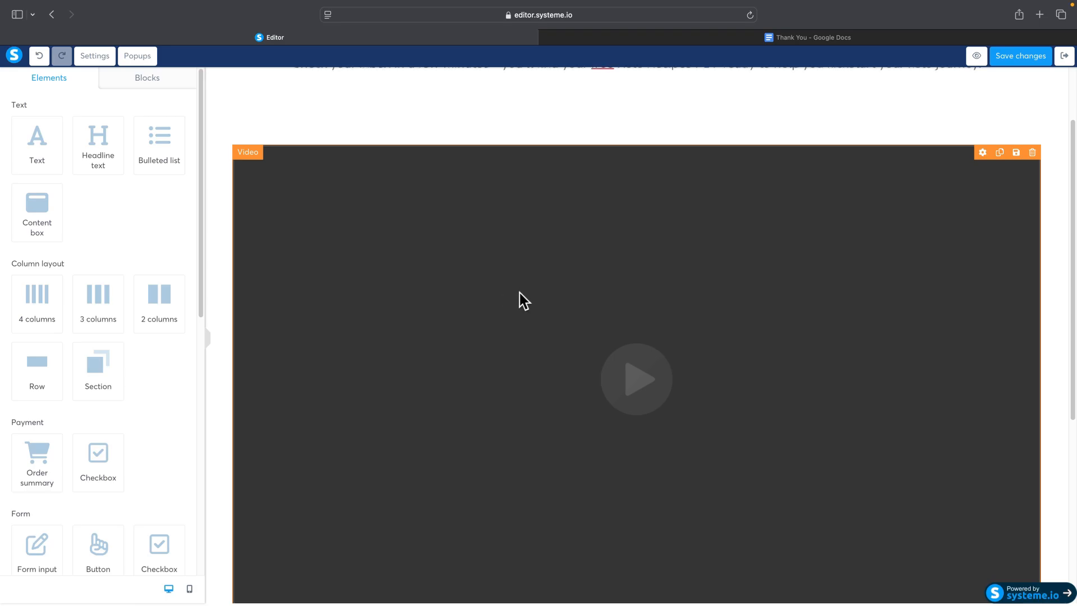
pyautogui.scroll(2, 519, 295)
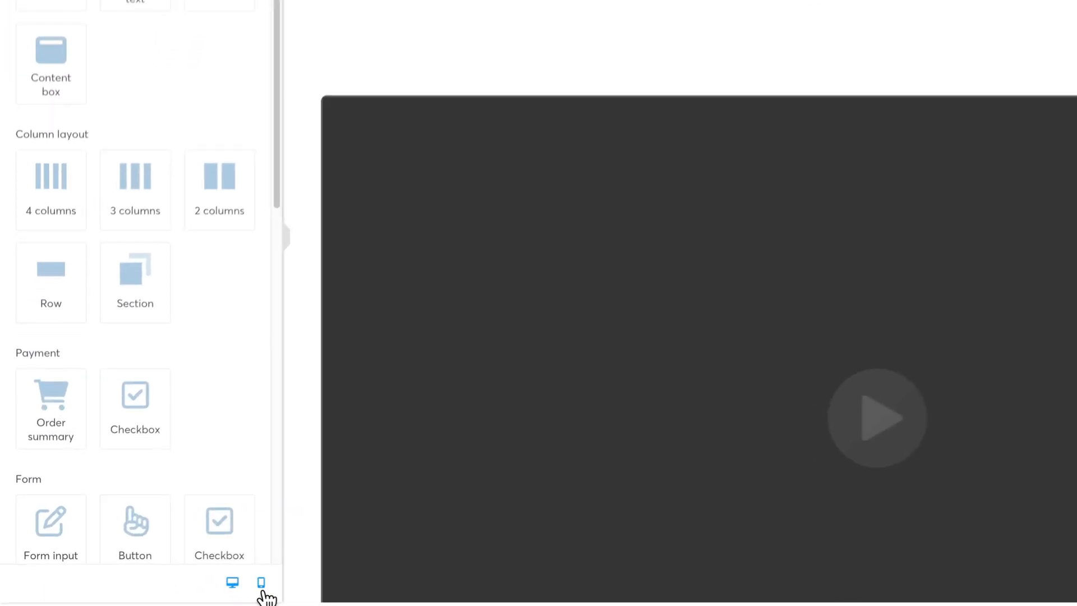
pyautogui.click(189, 590)
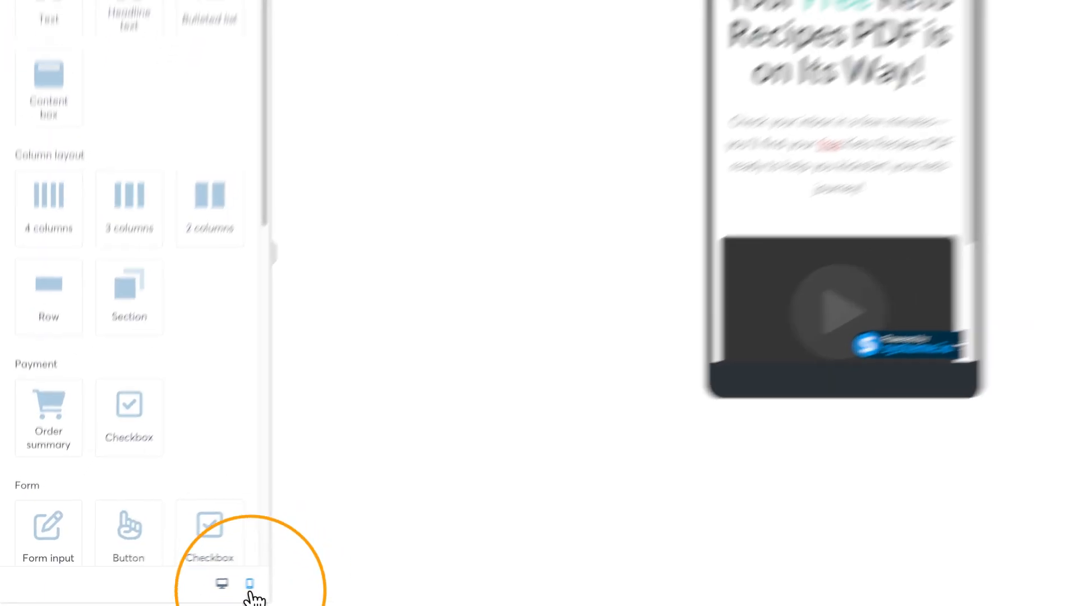
pyautogui.scroll(-3, 646, 196)
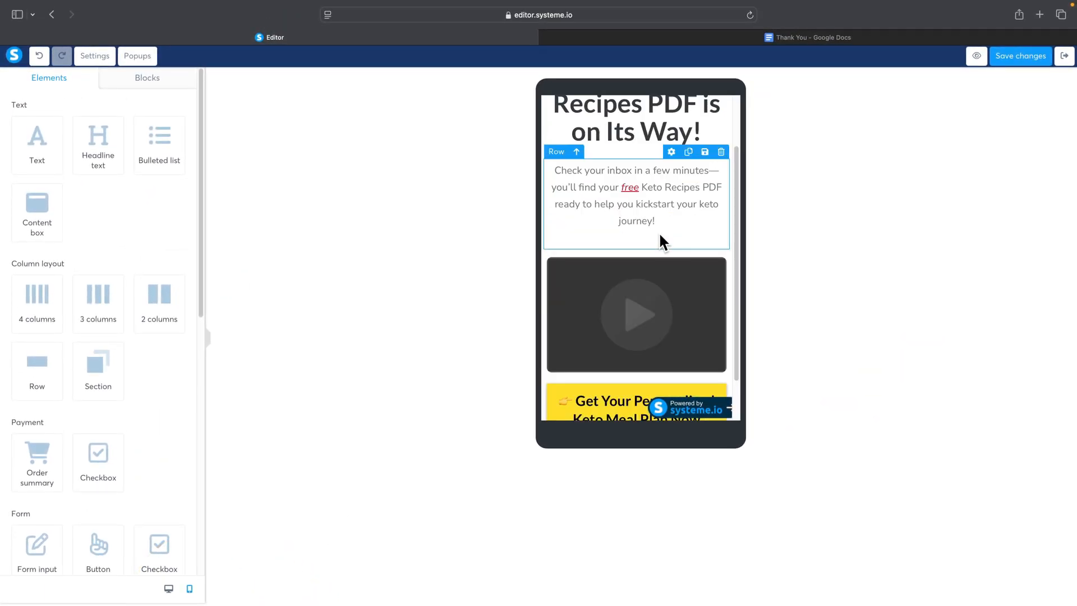
pyautogui.scroll(4, 679, 303)
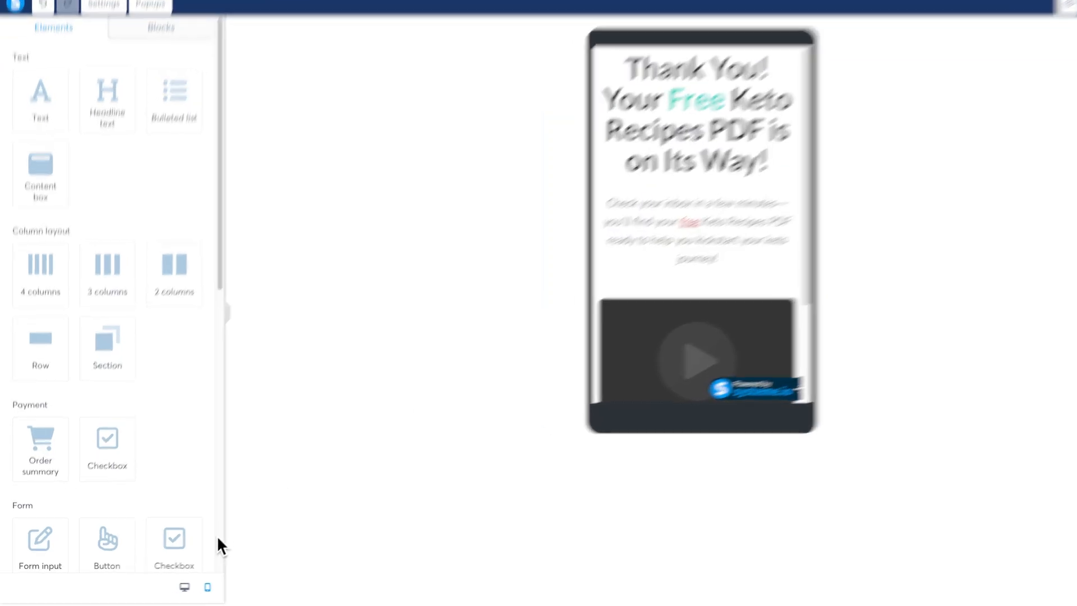
pyautogui.click(185, 587)
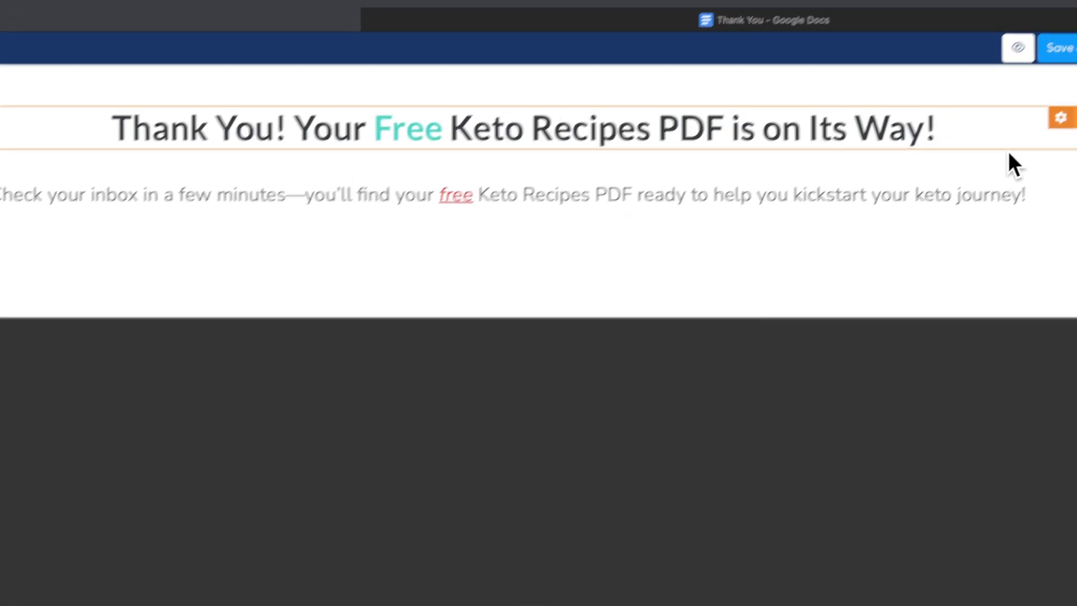
# Step: Save the thank you page and exit the editor to the affiliate lander funnel
pyautogui.click(994, 94)
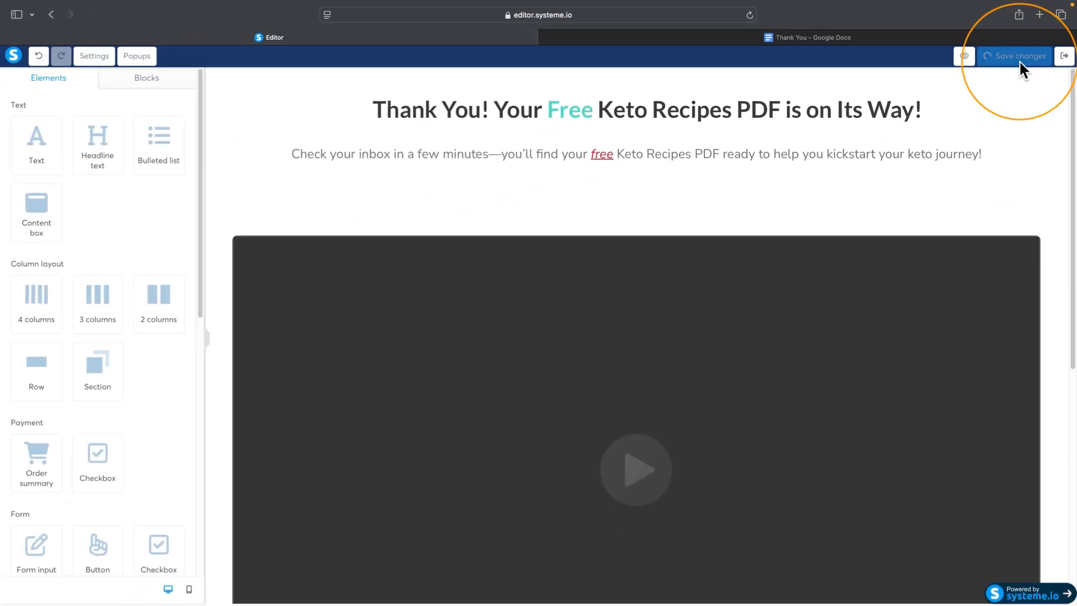
pyautogui.click(1065, 64)
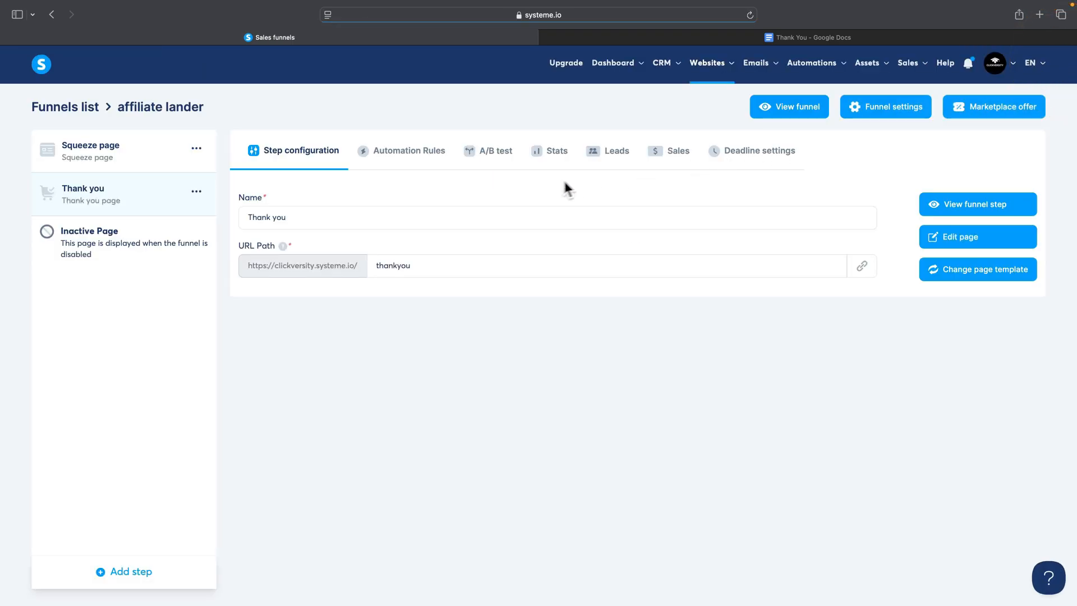
# Step: Open the live view of the funnel's Squeeze page step and fill in the first name in its opt-in form
pyautogui.click(151, 171)
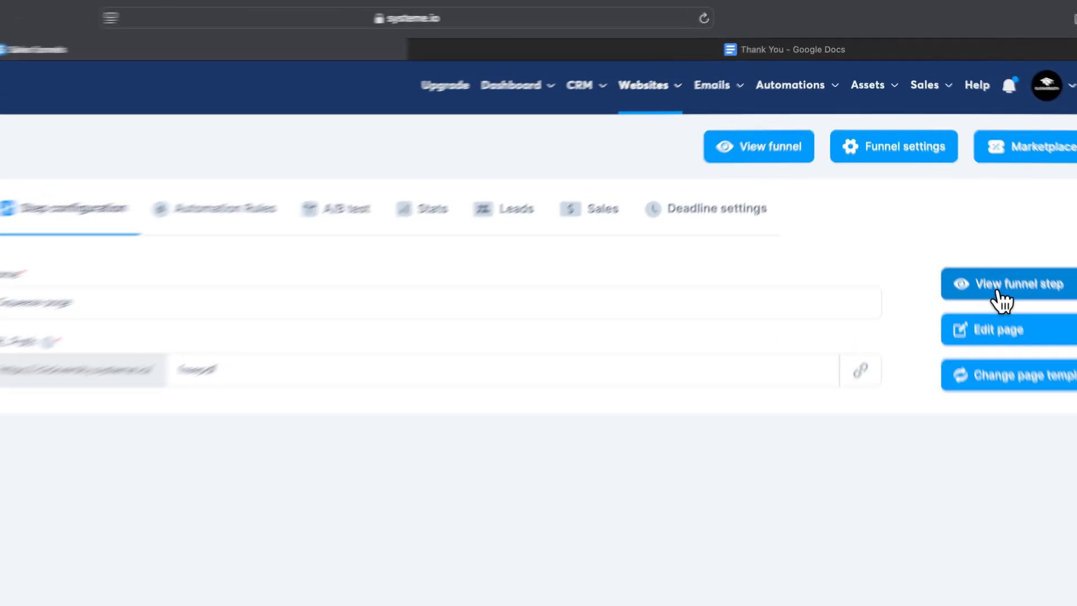
pyautogui.click(958, 213)
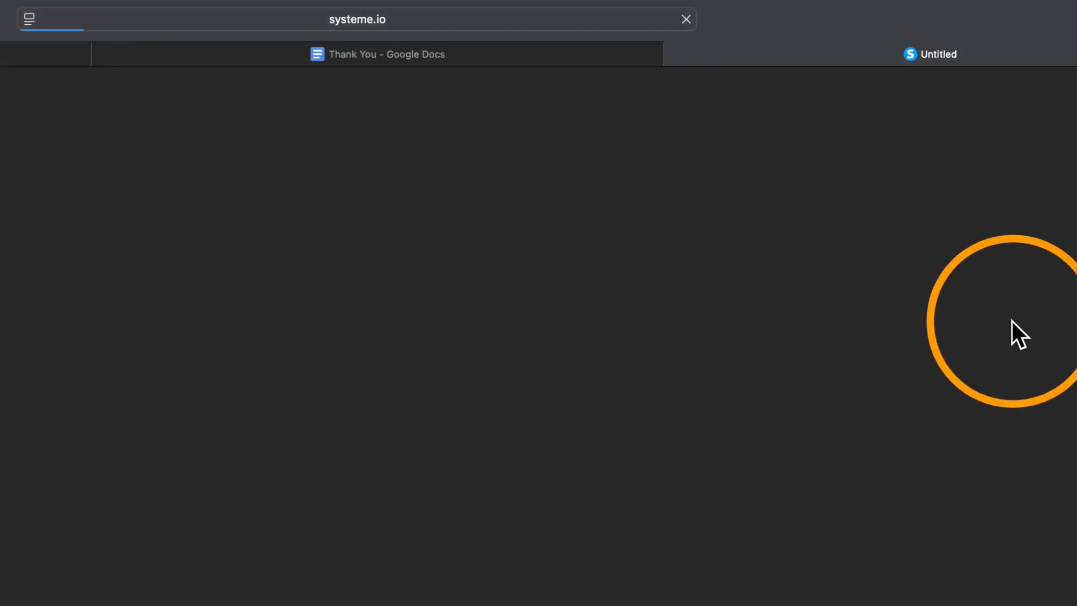
pyautogui.click(126, 408)
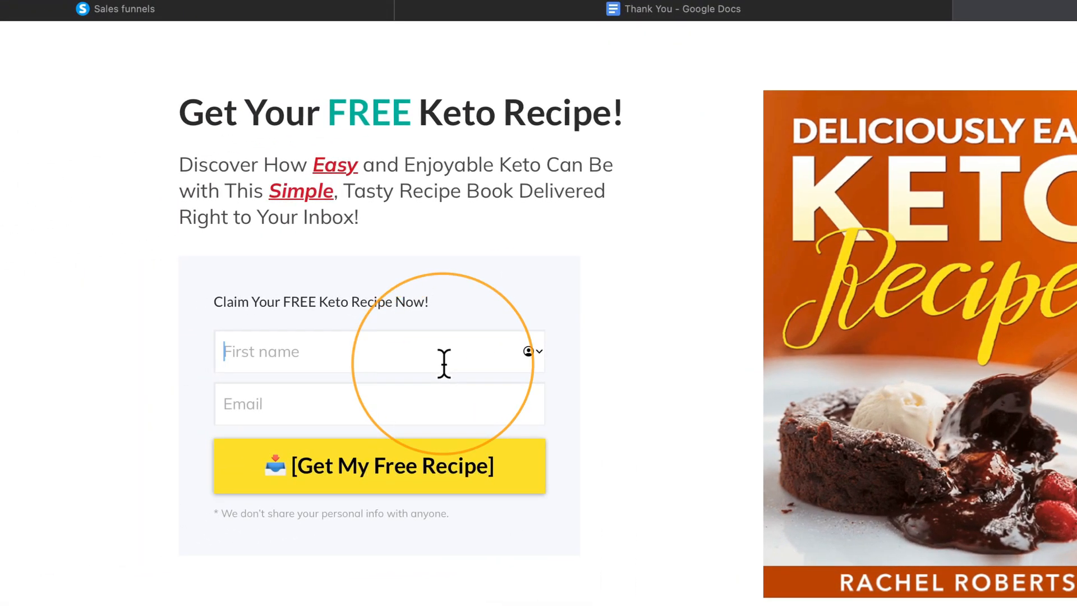
pyautogui.write('cli')
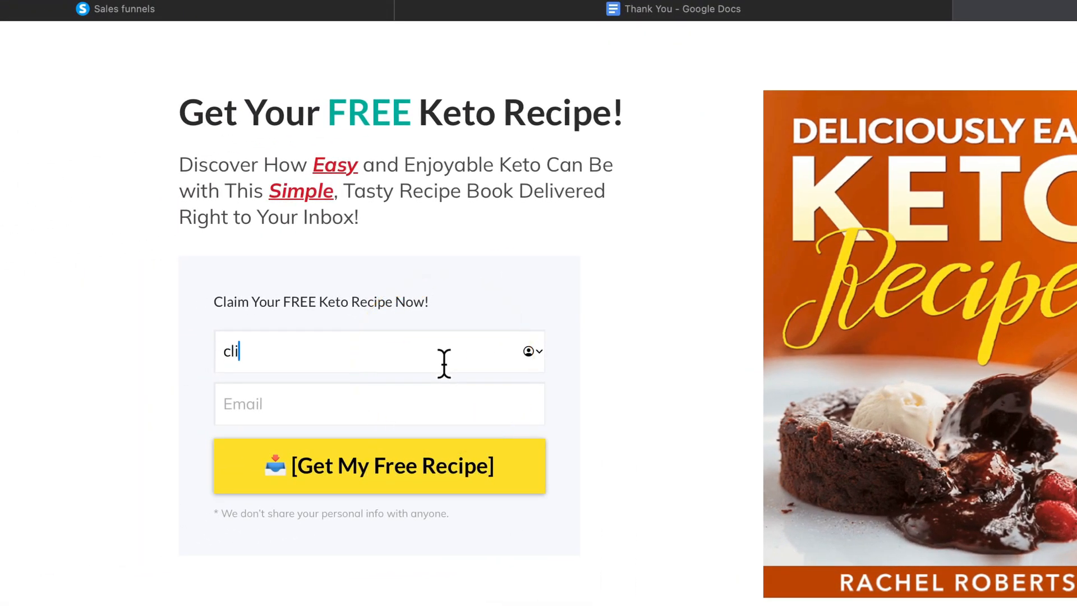
pyautogui.write('ckversity')
pyautogui.press('Tab')
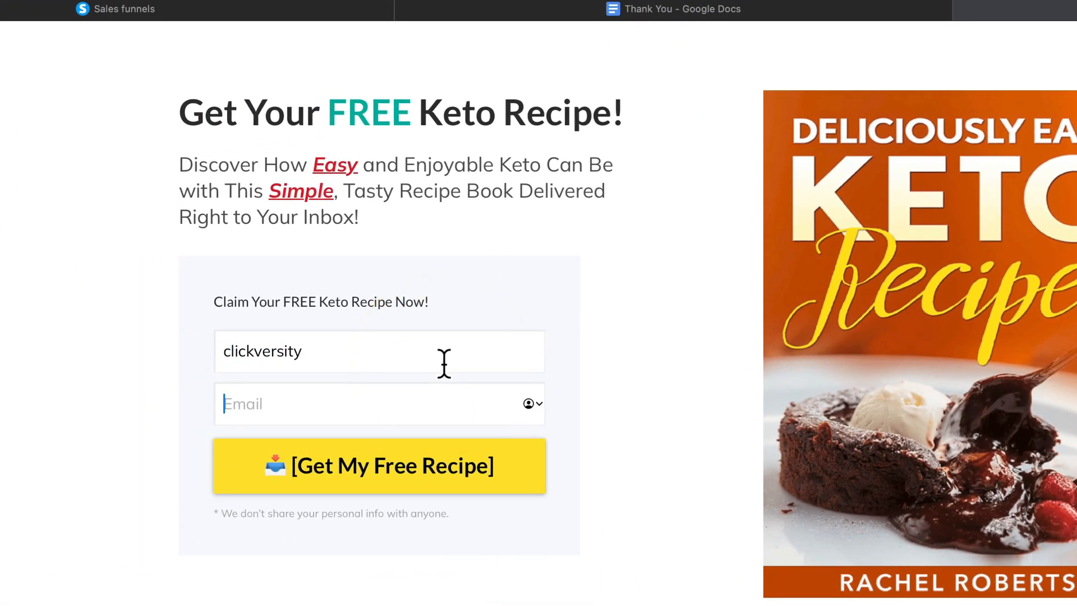
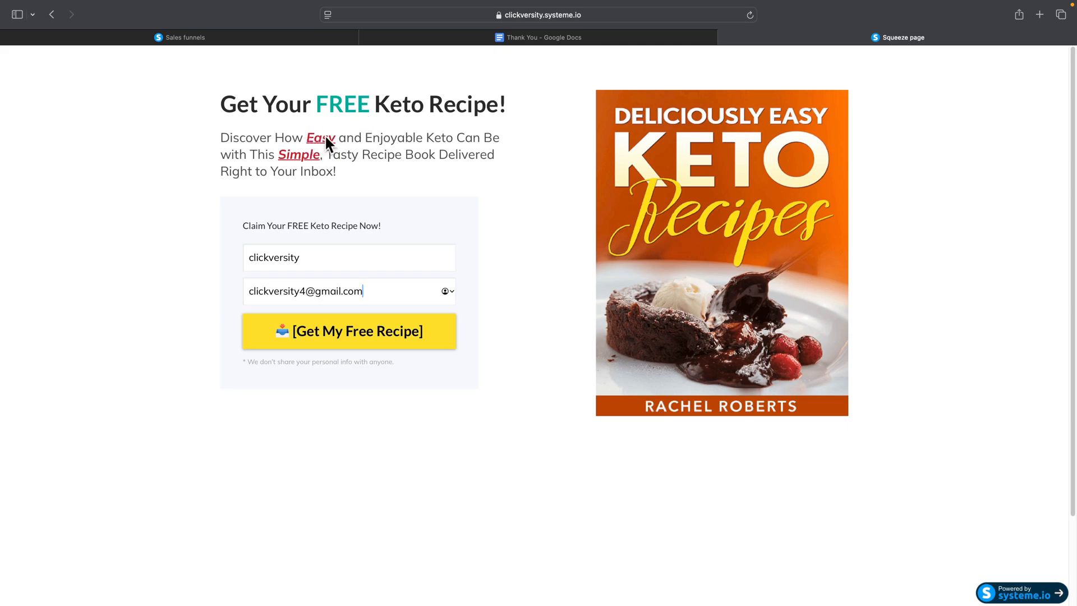
# Step: Submit the opt-in form with the contact's email address to test the thank you page, and return to the funnel
pyautogui.click(339, 349)
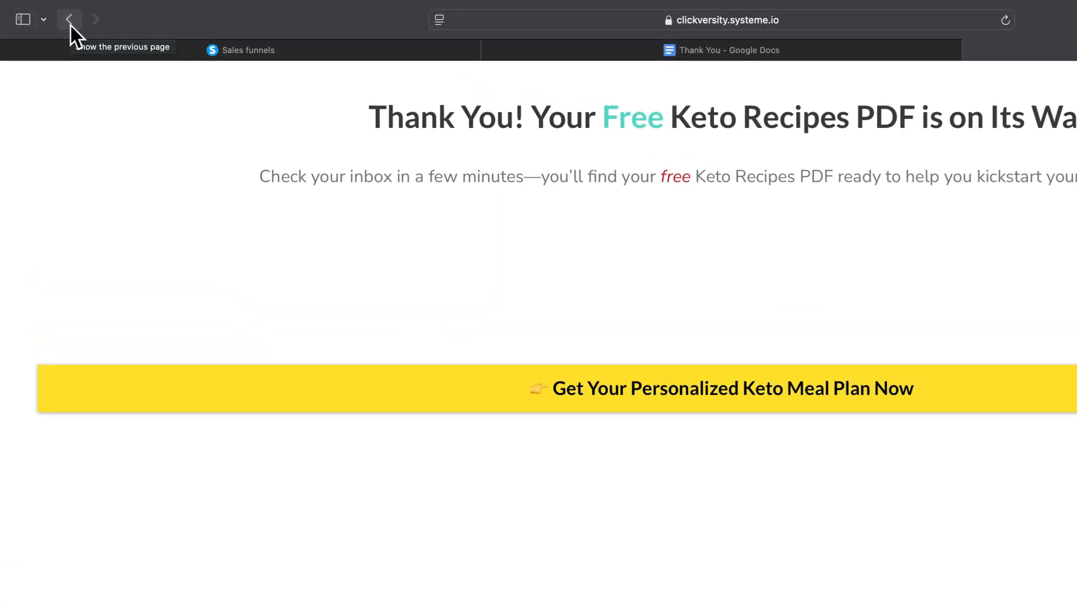
pyautogui.click(69, 21)
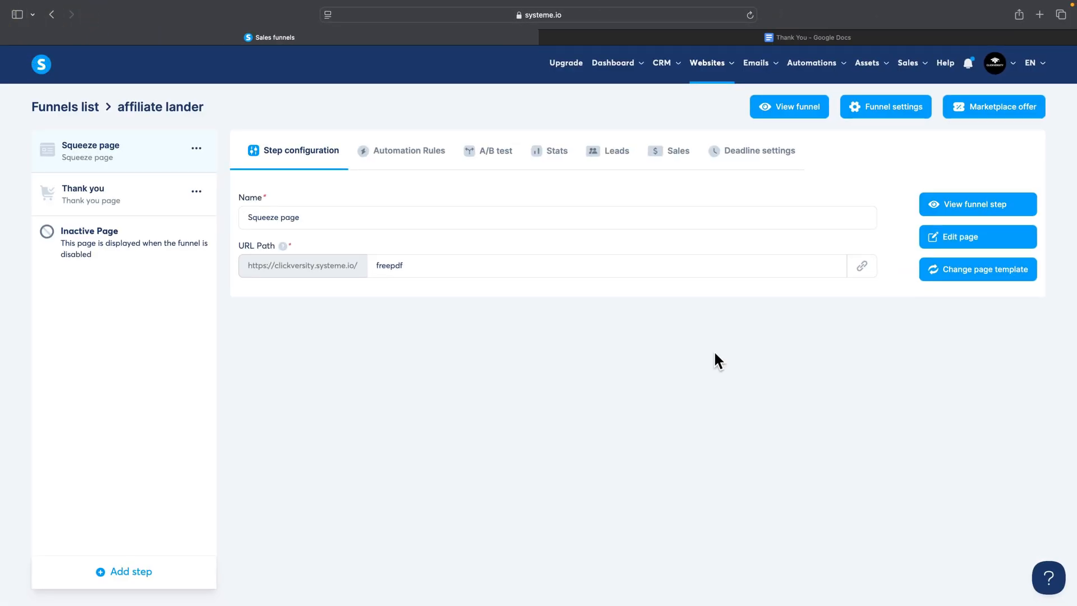